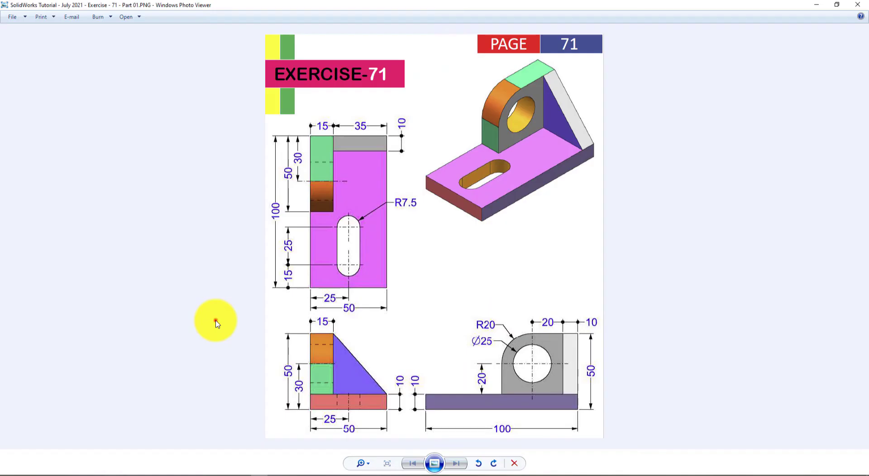
- Switch from the reference drawing to SolidWorks and create a new part
left_click(216, 320)
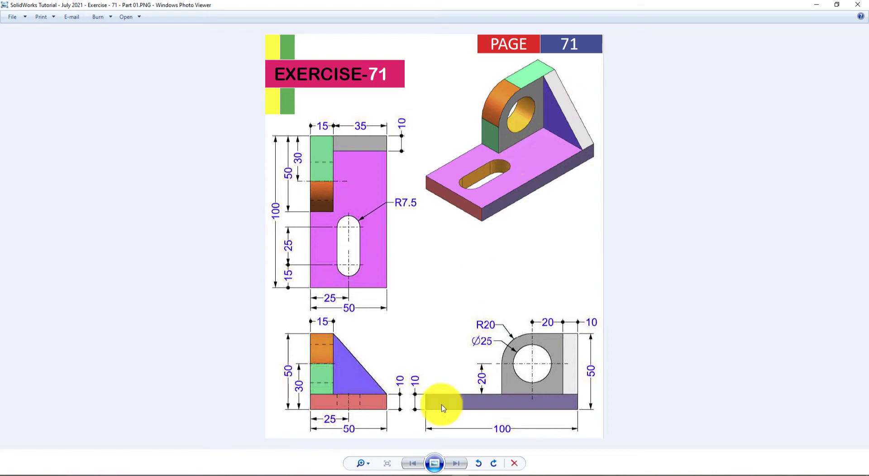
left_click(211, 473)
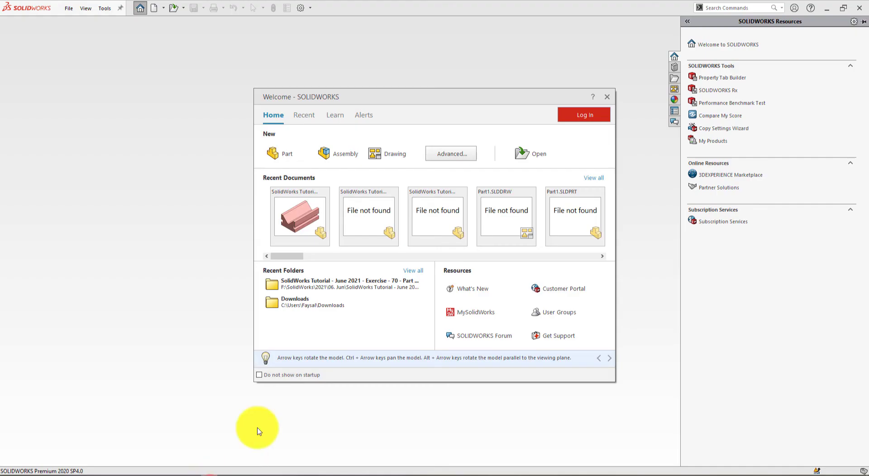
left_click(281, 158)
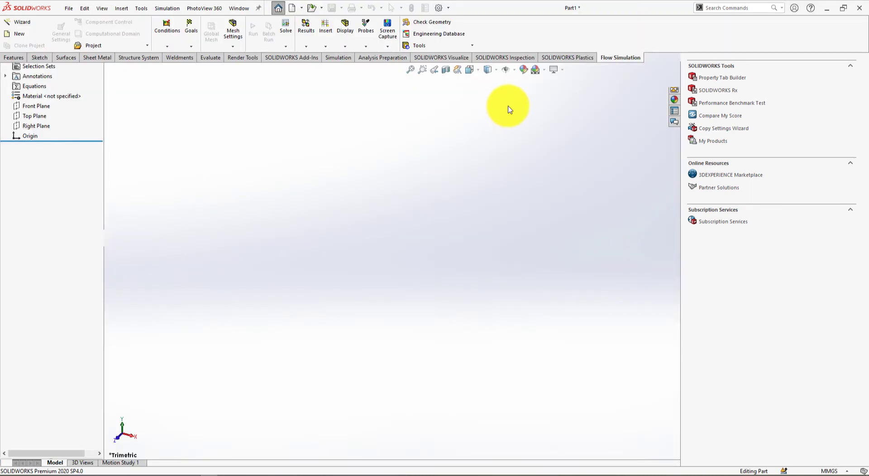
- Apply the Plain White scene as the background of the new part
left_click(508, 106)
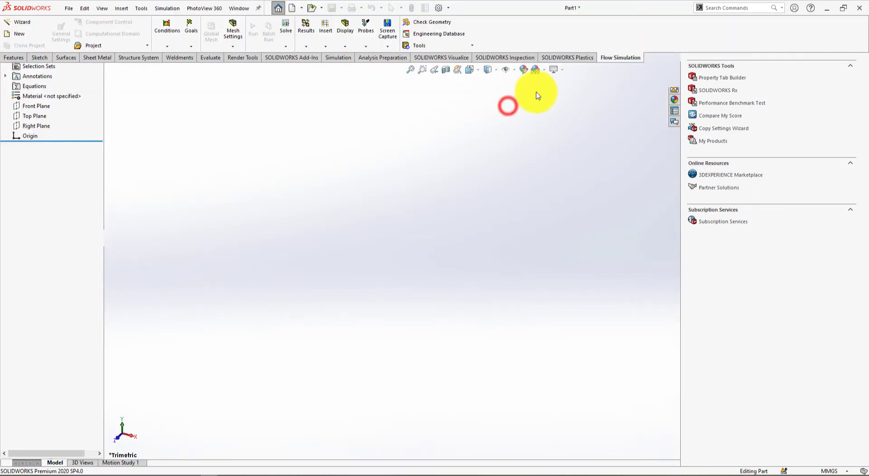
left_click(545, 70)
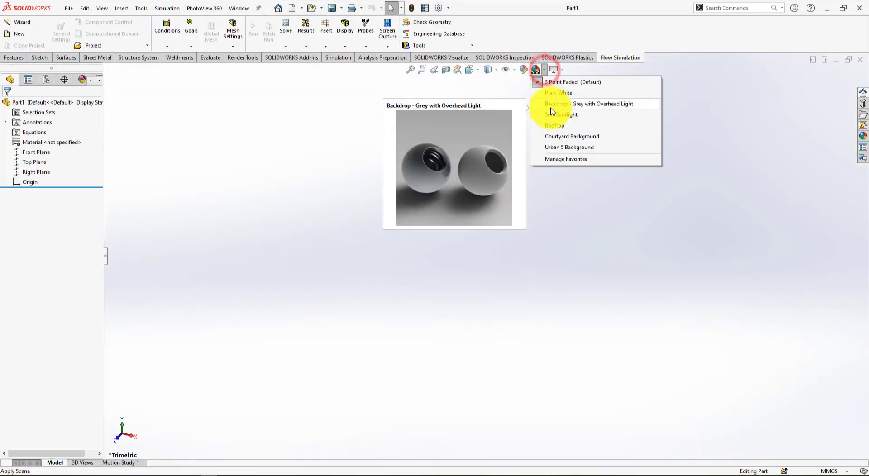
left_click(558, 94)
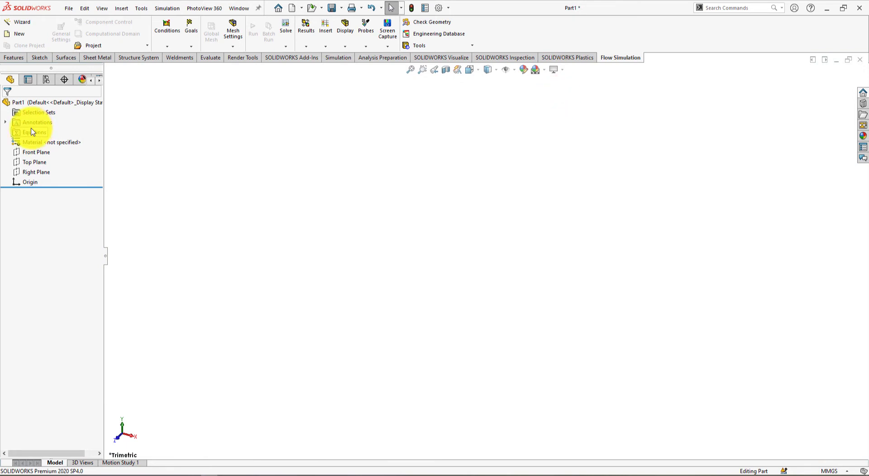
- Assign the material AISI 4130 Steel, annealed at 865C to the part
right_click(31, 145)
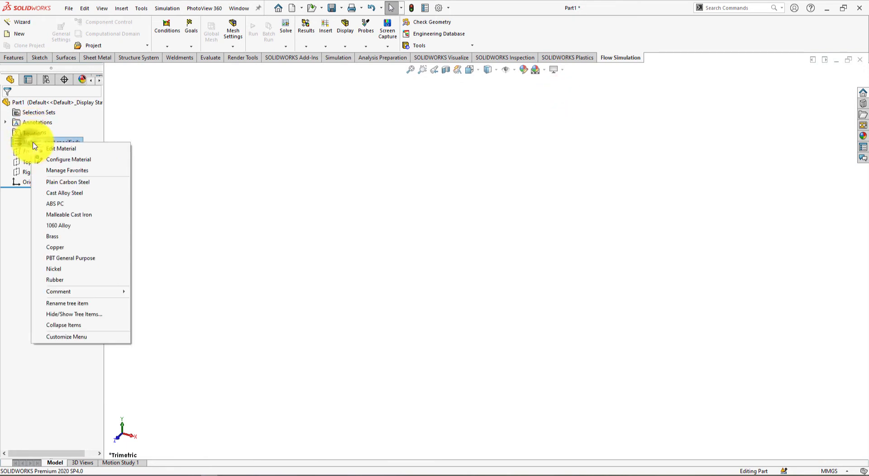
left_click(61, 149)
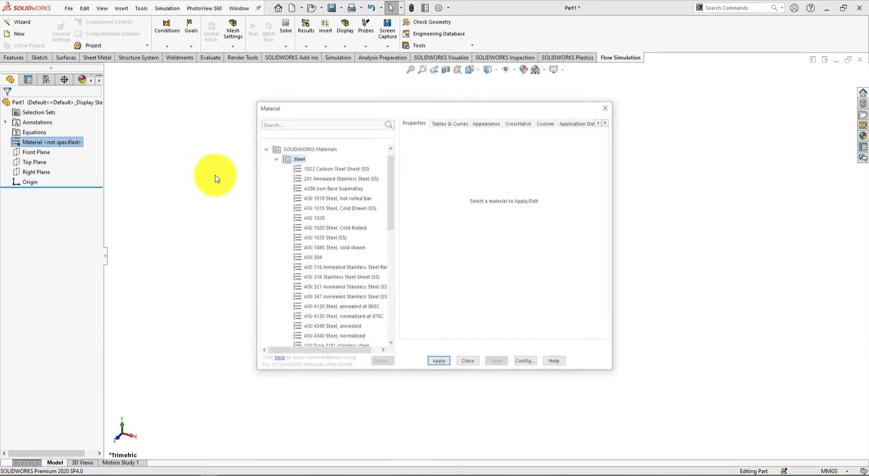
left_click(324, 308)
left_click(439, 362)
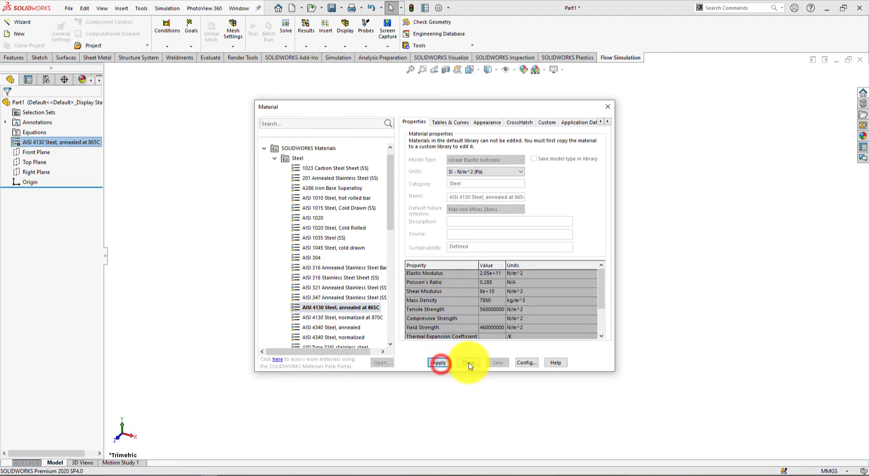
left_click(469, 362)
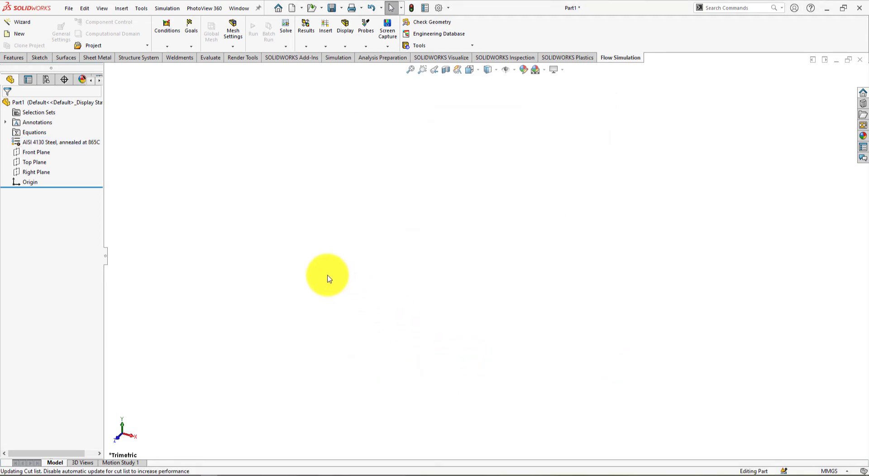
- Start a sketch on the Top Plane and draw a corner rectangle about 59 mm wide and 95 mm high, up and left from the origin
left_click(459, 475)
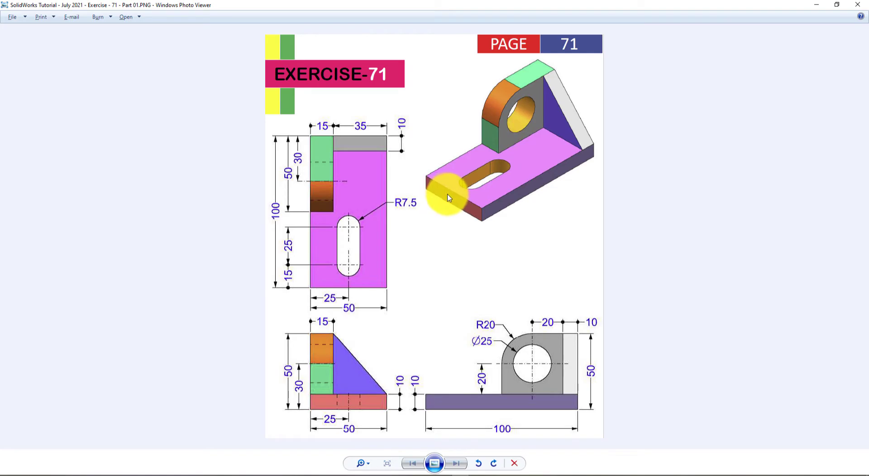
key("alt+Tab")
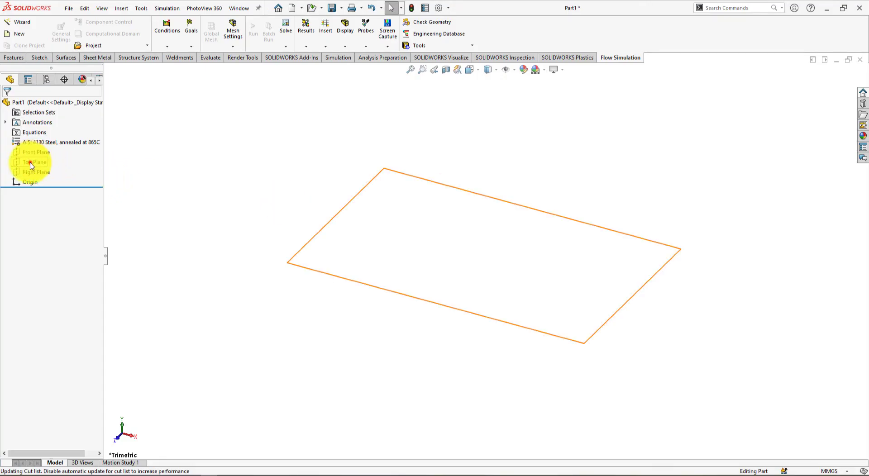
left_click(39, 150)
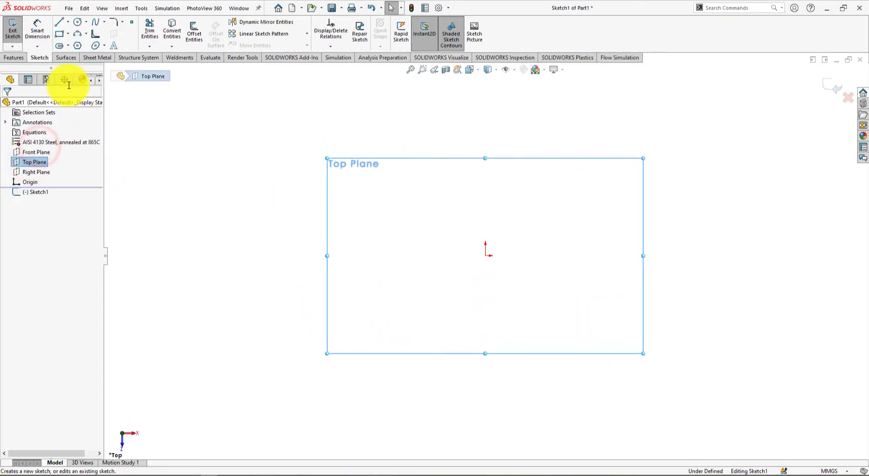
left_click(62, 36)
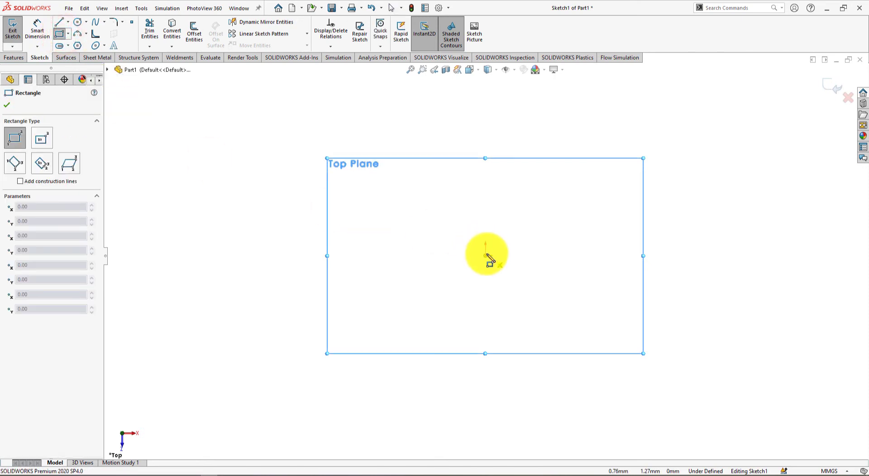
left_click(486, 255)
left_click(381, 88)
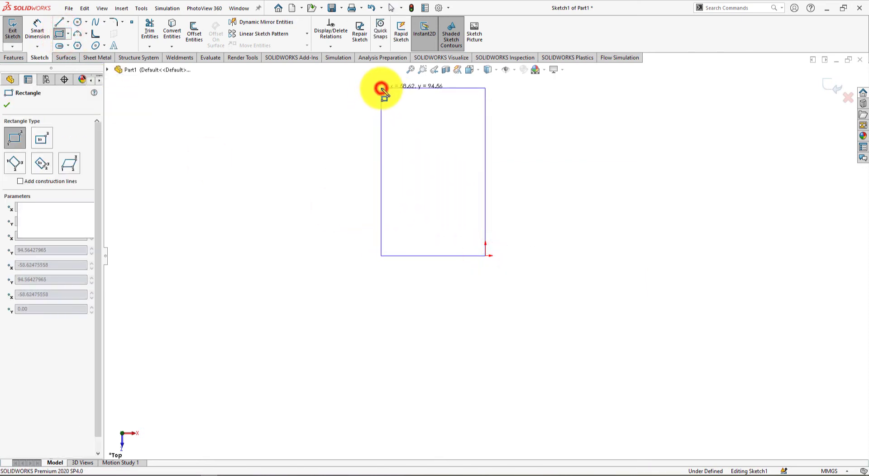
- Dimension the vertical side of the base rectangle at 100 mm, as given in the reference drawing
left_click(36, 30)
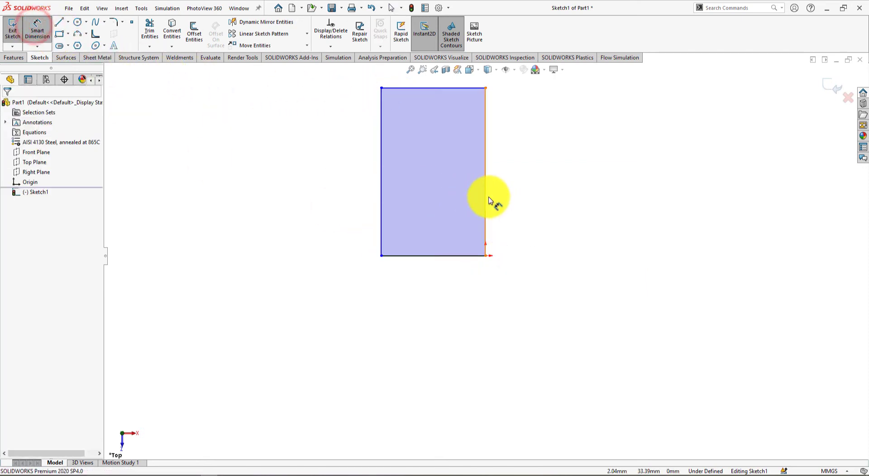
left_click(487, 199)
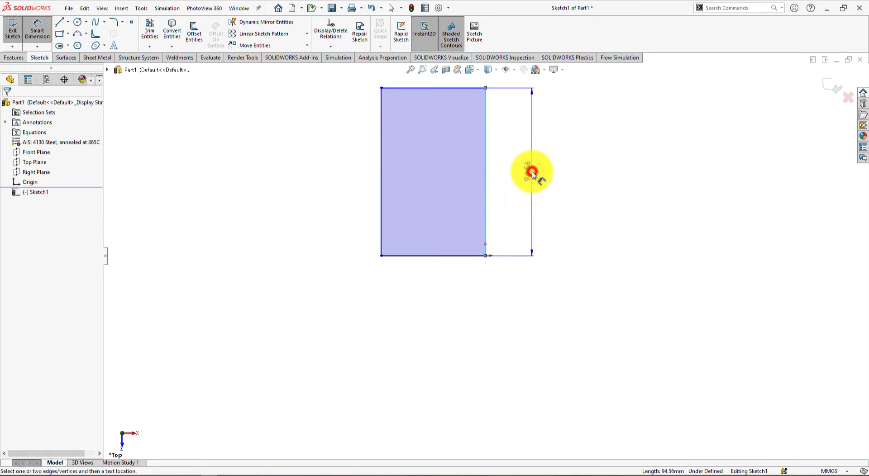
left_click(529, 172)
key("alt+Tab")
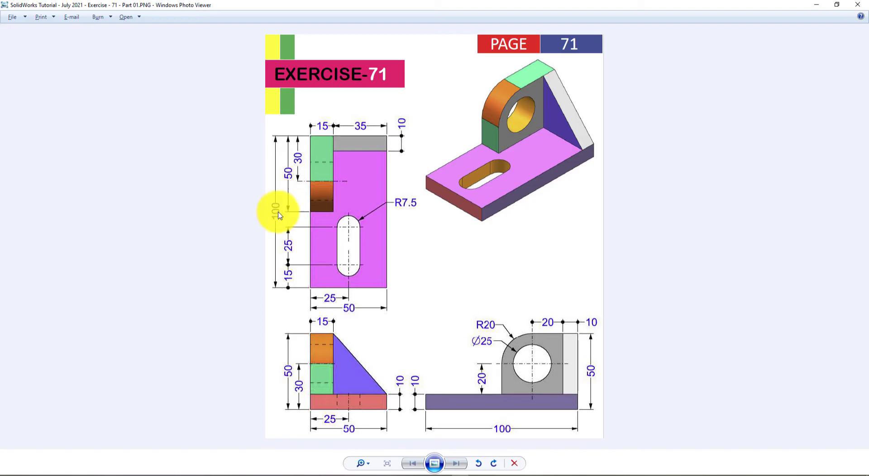
key("alt+Tab")
type("100")
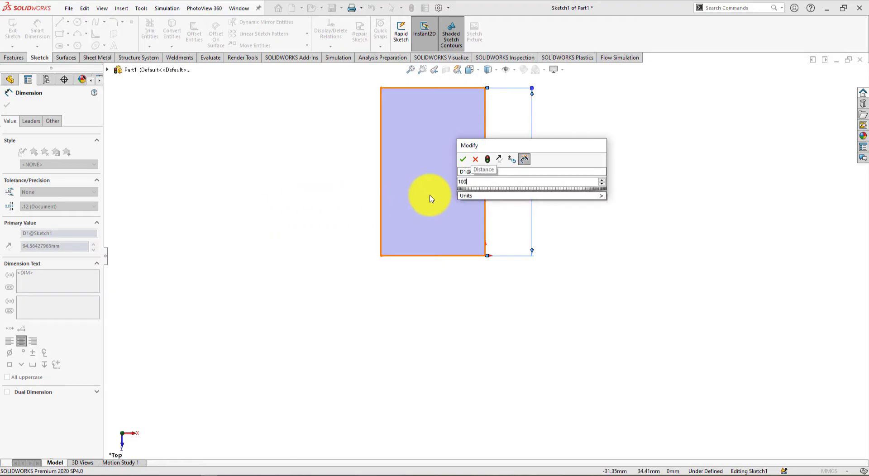
key("Return")
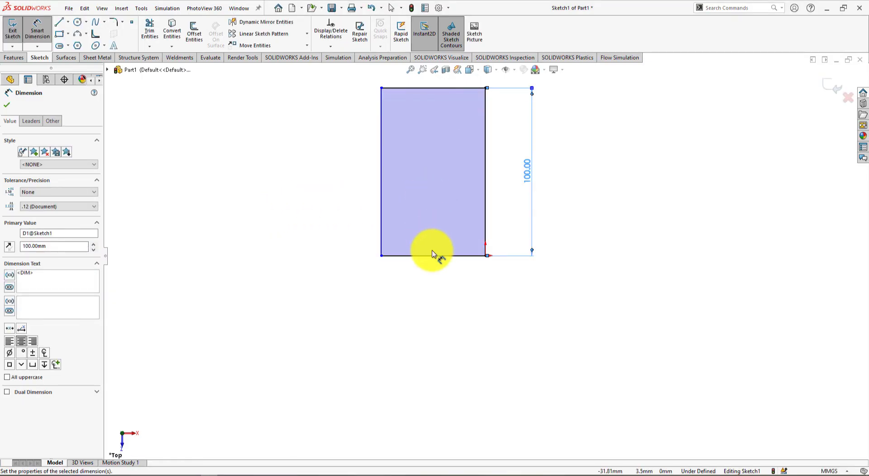
- Dimension the bottom edge of the base rectangle at 50 mm, as given in the reference drawing
left_click(448, 256)
left_click(431, 285)
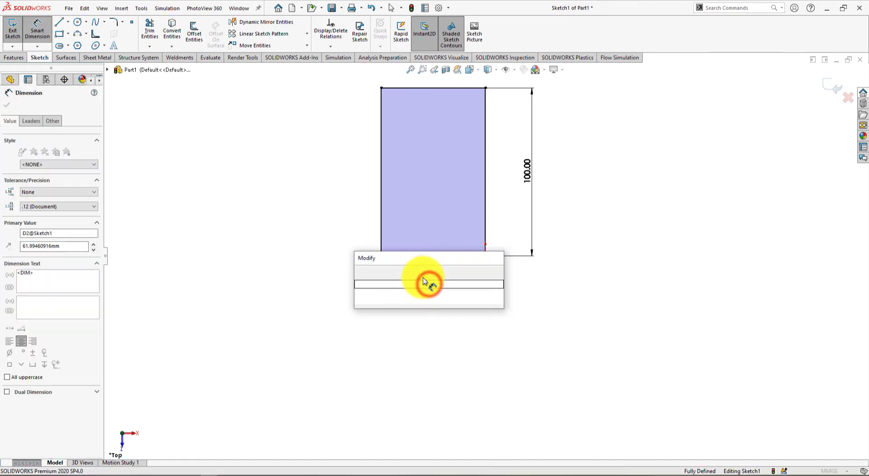
key("alt+Tab")
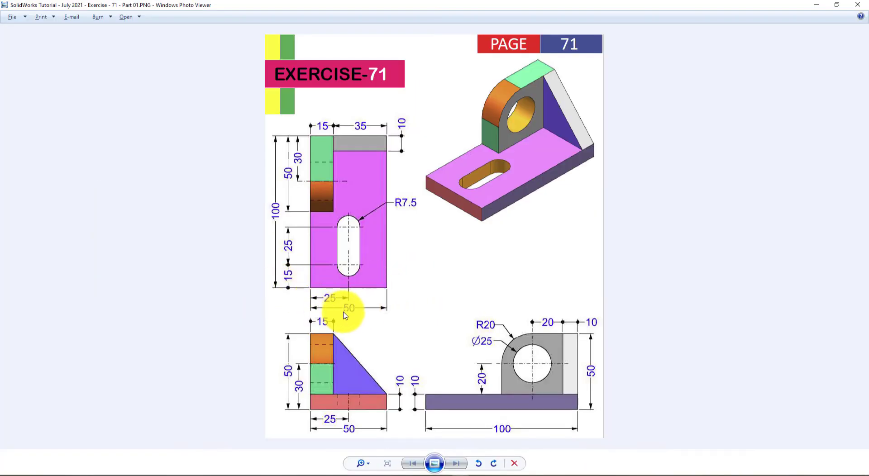
key("alt+Tab")
type("50")
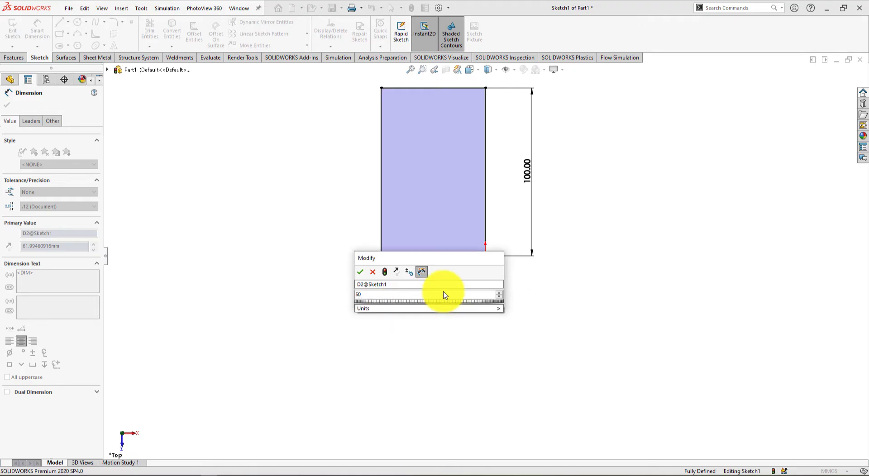
key("Return")
- Sketch a vertical straight slot in the rectangle's lower half, about 40 mm between arc centres and about 15 mm wide
scroll(559, 292, "up", 5)
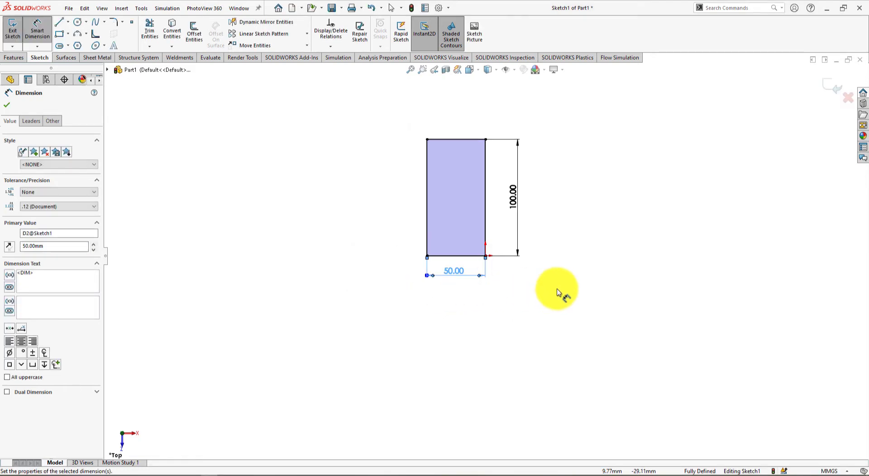
scroll(528, 194, "down", 3)
key("alt+Tab")
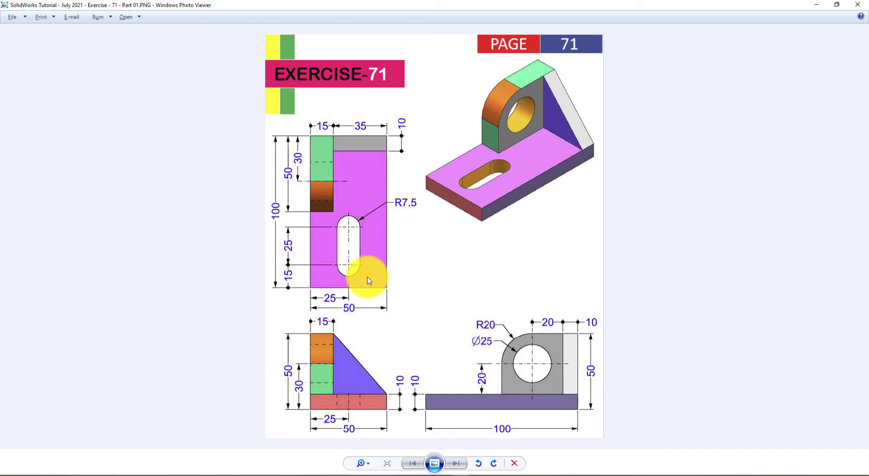
key("alt+Tab")
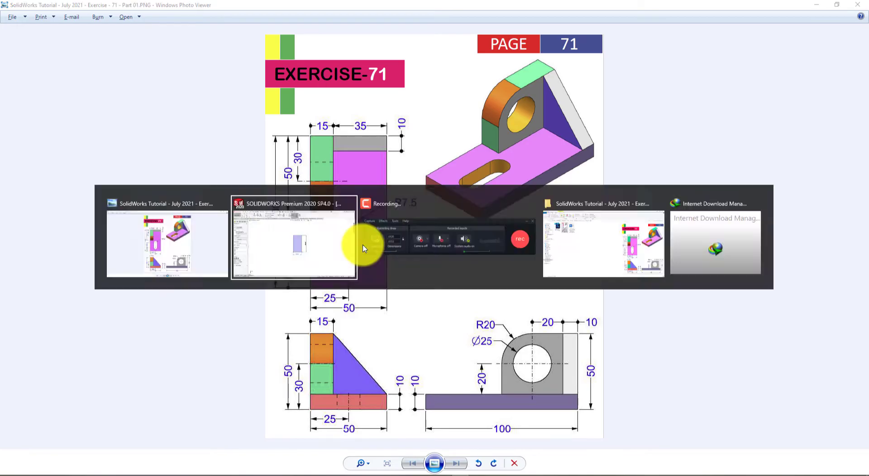
left_click(368, 231)
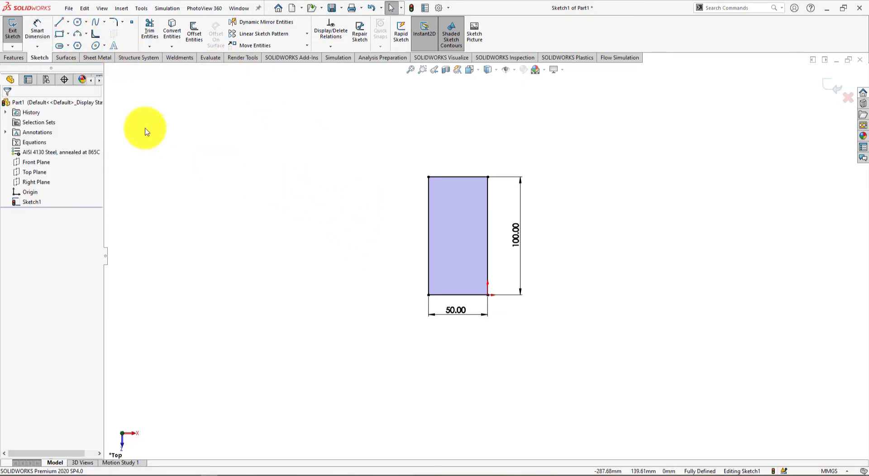
left_click(72, 55)
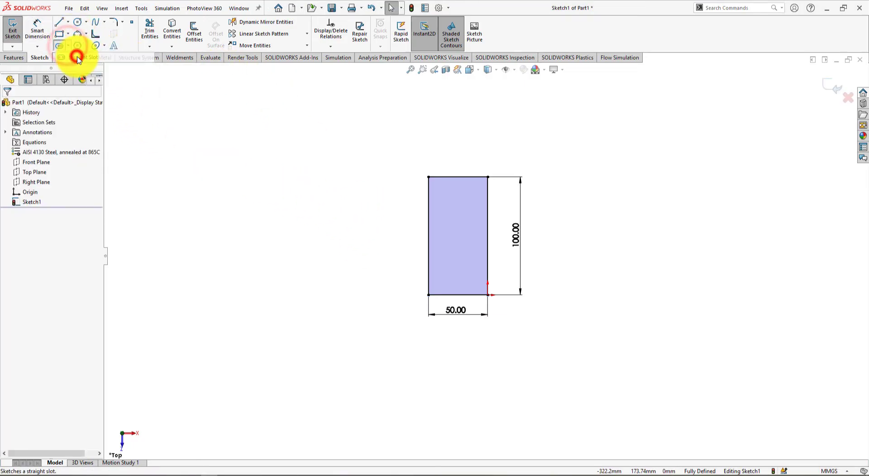
left_click(457, 282)
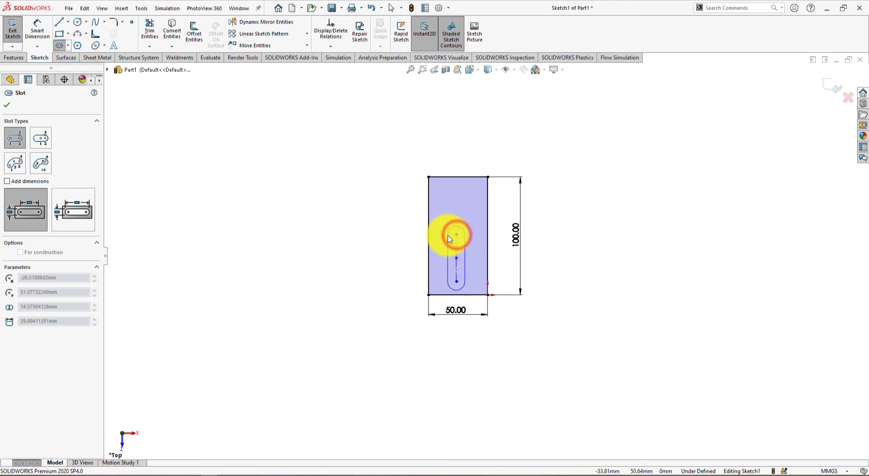
left_click(447, 233)
right_click(610, 226)
left_click(643, 247)
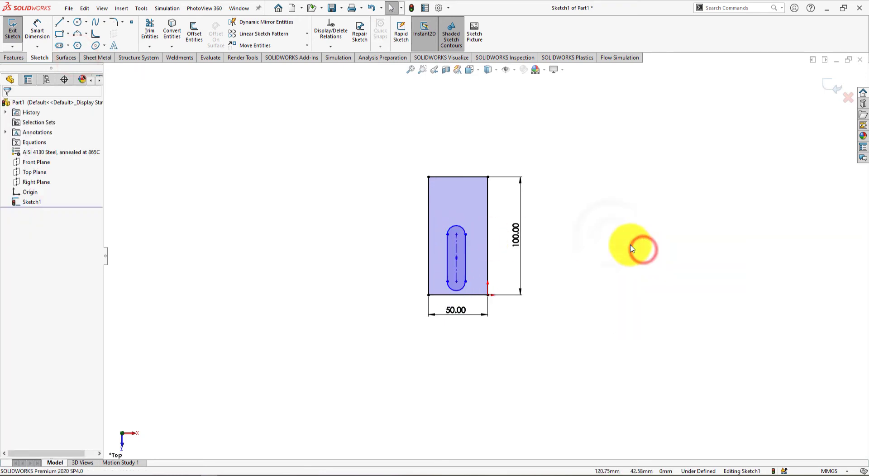
- Dimension the slot's centre-to-centre length at 25 mm, as given in the reference drawing
left_click(36, 31)
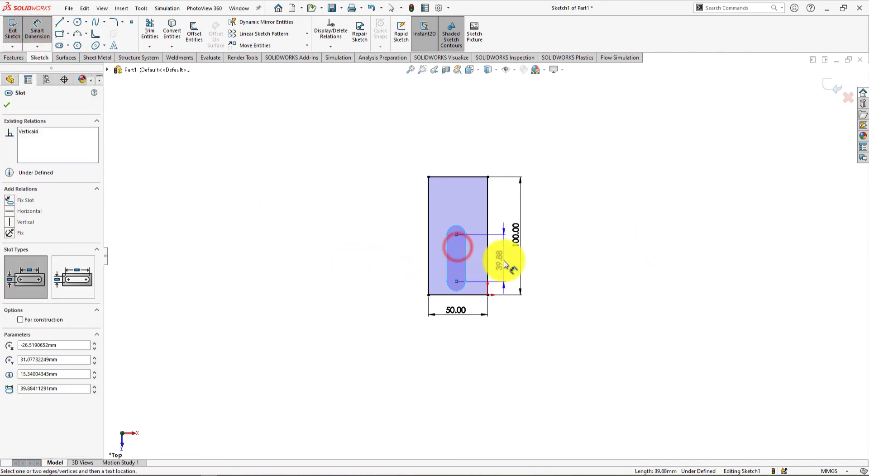
left_click(502, 265)
key("alt+Tab")
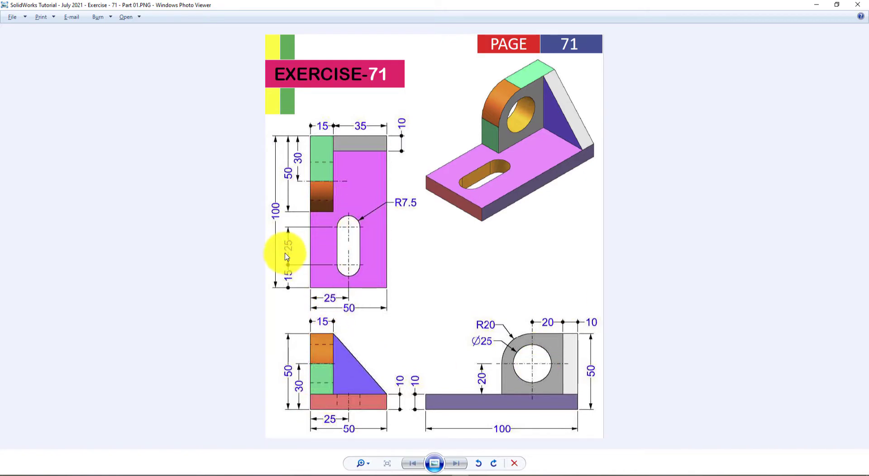
key("alt+Tab")
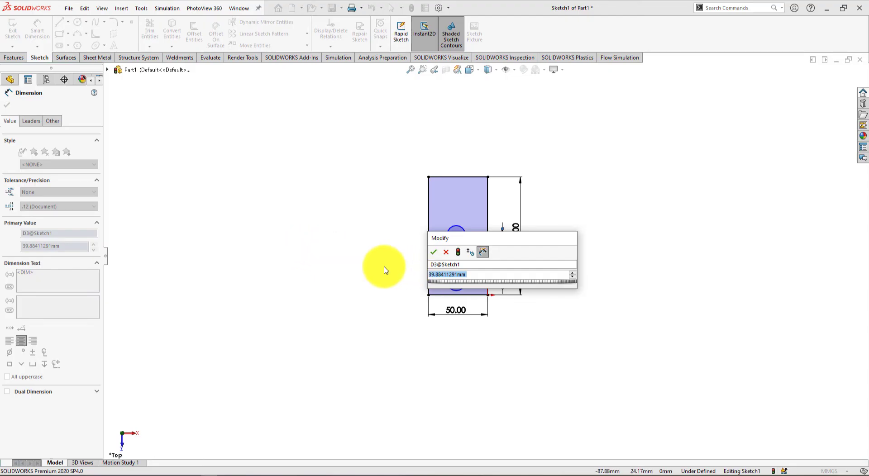
type("25")
key("Return")
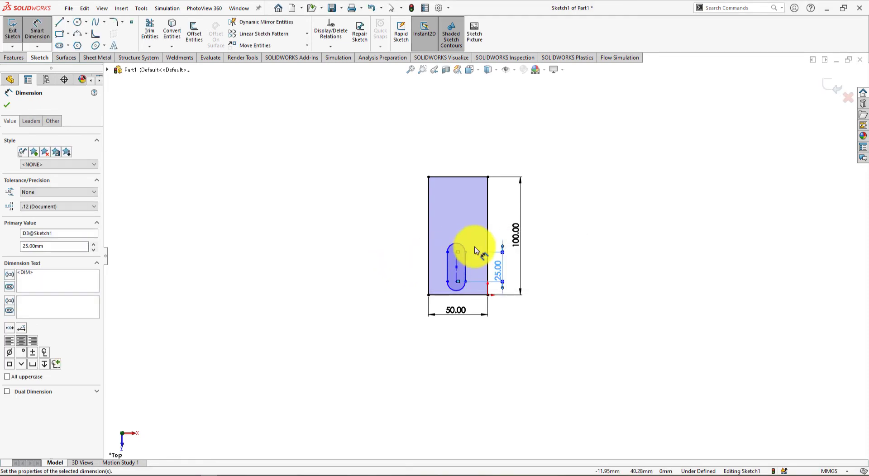
- Dimension the slot's end arc at a 7.5 mm radius, as given in the reference drawing
left_click(462, 245)
left_click(477, 224)
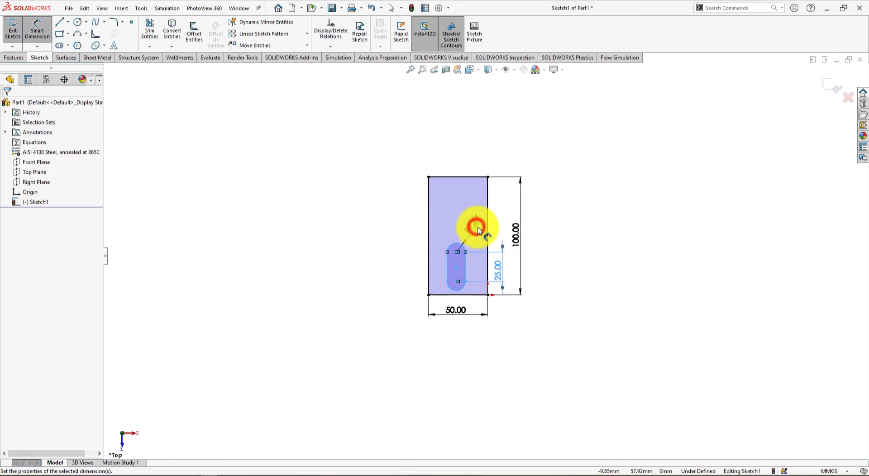
key("alt+Tab")
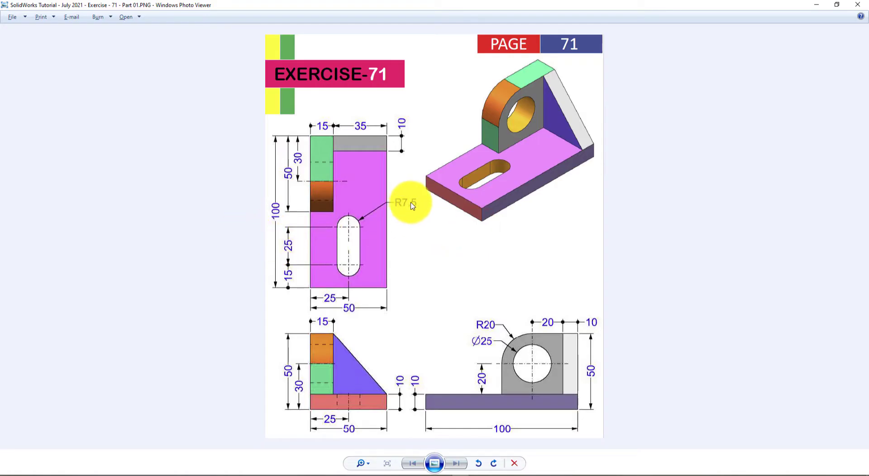
key("alt+Tab")
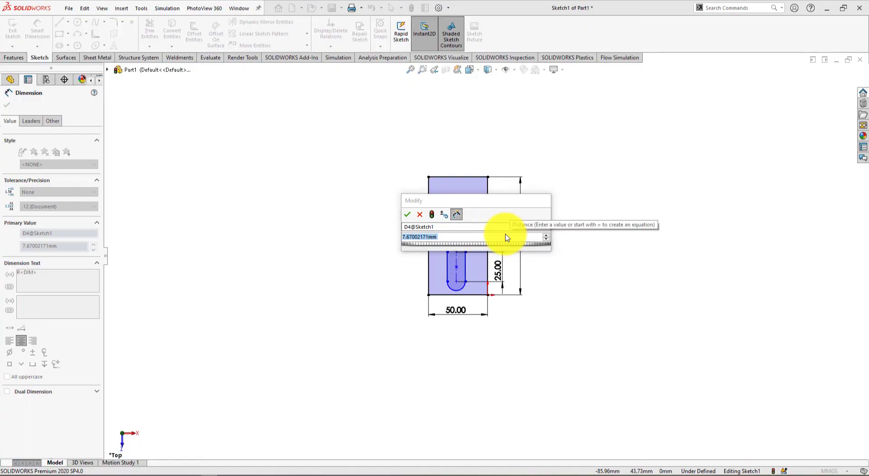
type("7.5")
key("Return")
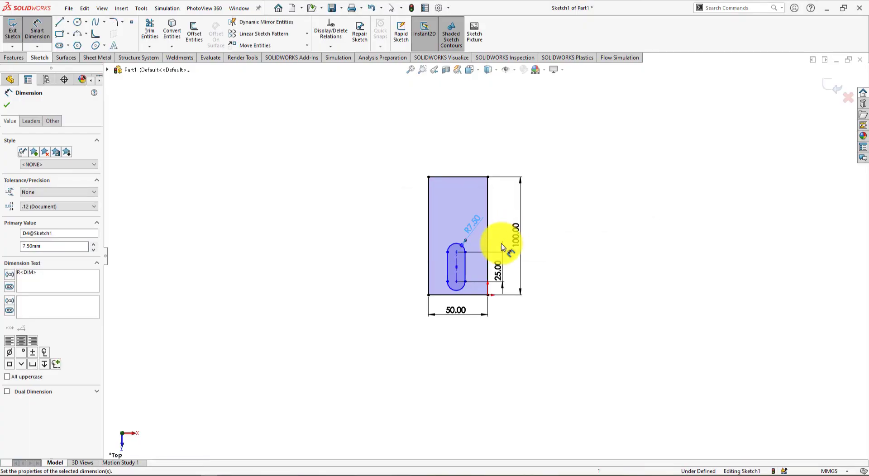
- Dimension the slot's centre 25 mm from the rectangle's left edge, as given in the reference drawing
scroll(464, 317, "down", 2)
key("alt+Tab")
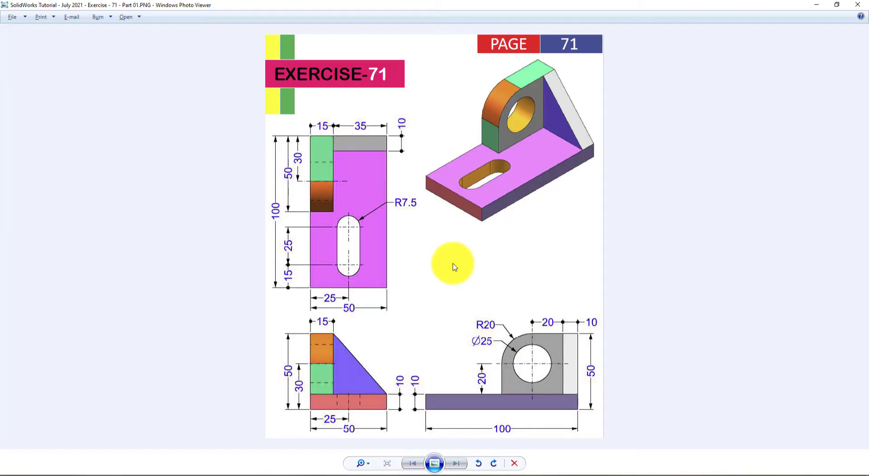
key("alt+Tab")
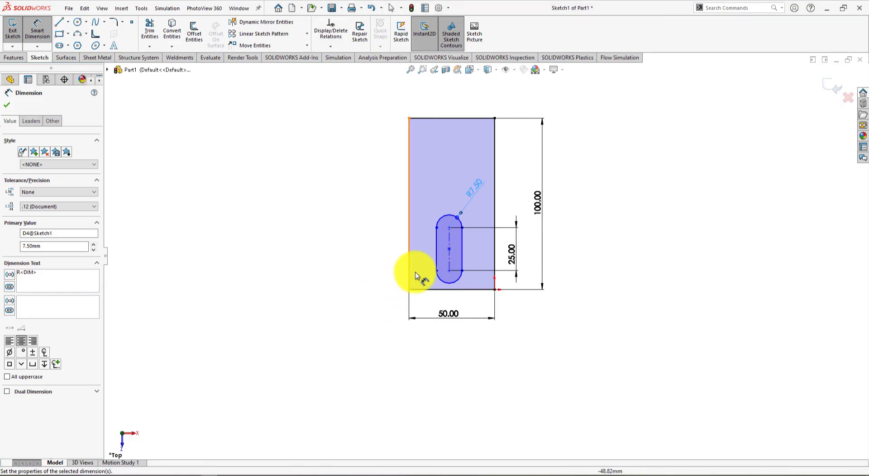
left_click(409, 261)
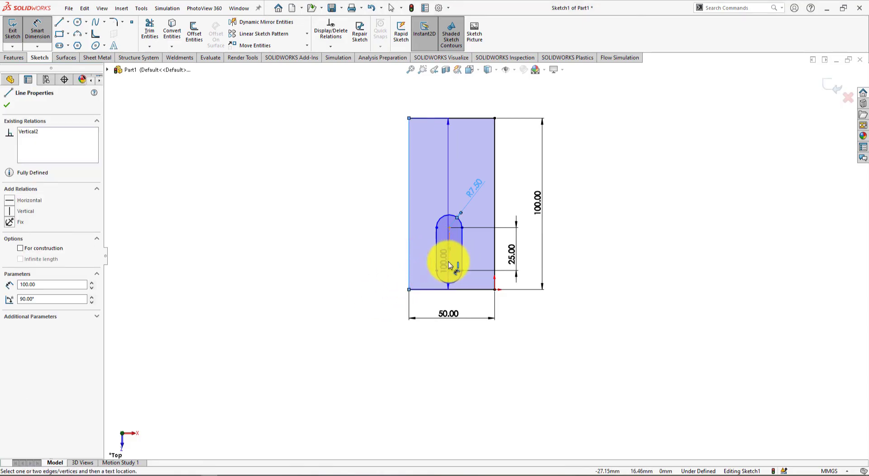
left_click(449, 263)
left_click(427, 305)
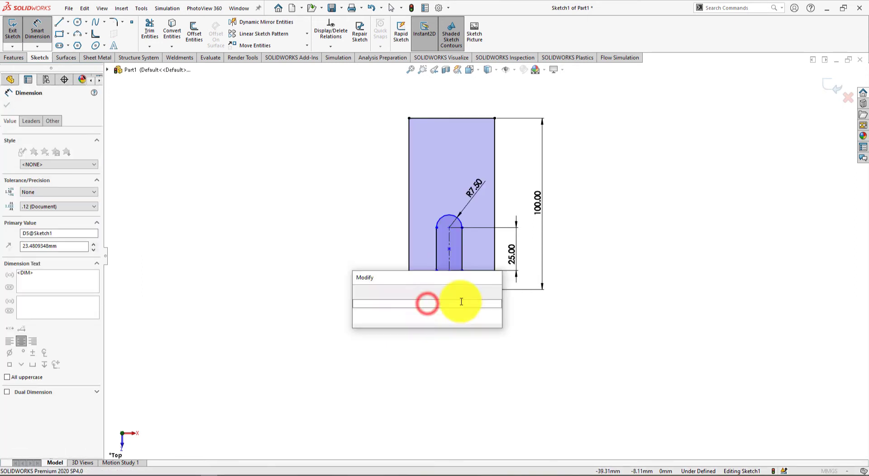
type("25")
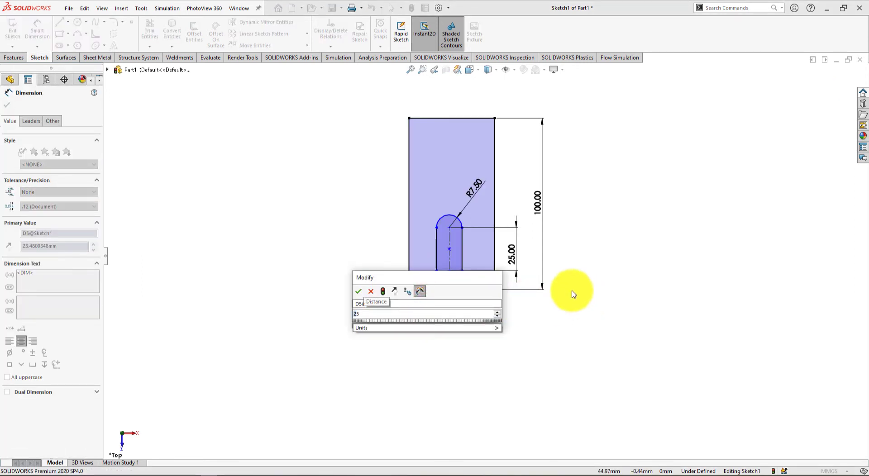
key("Return")
- Dimension the slot's lower arc centre 15 mm above the rectangle's bottom edge, as given in the reference drawing, and finish dimensioning
key("alt+Tab")
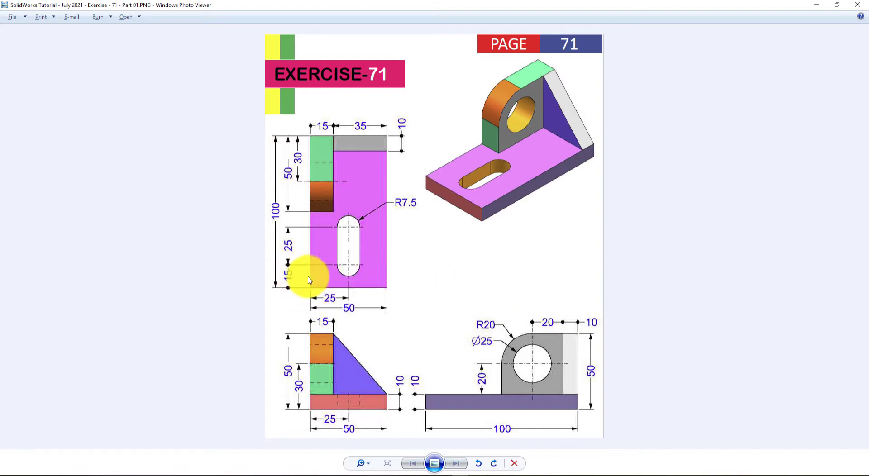
key("alt+Tab")
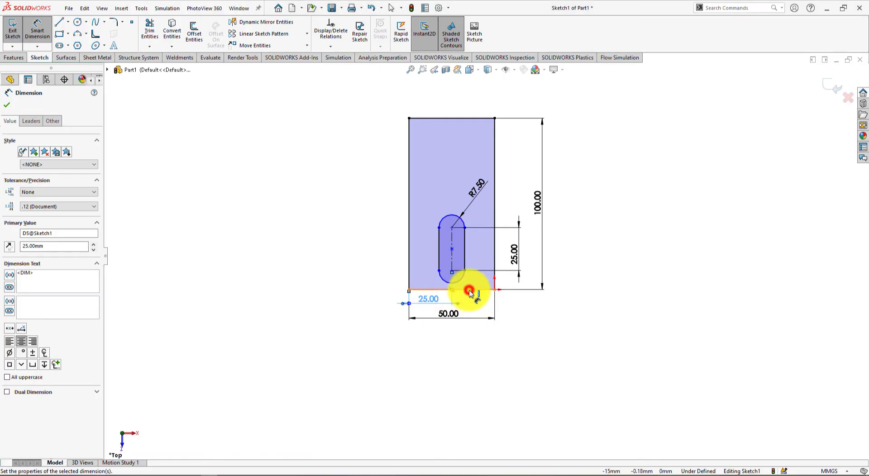
left_click(469, 290)
left_click(452, 271)
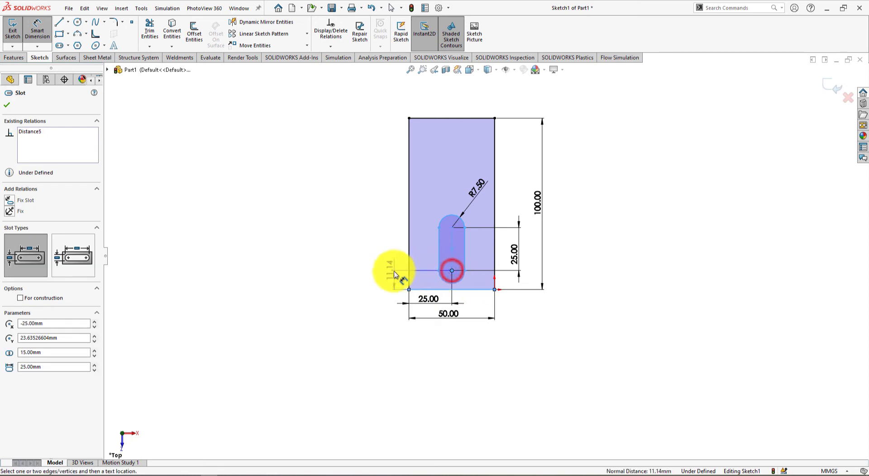
left_click(370, 317)
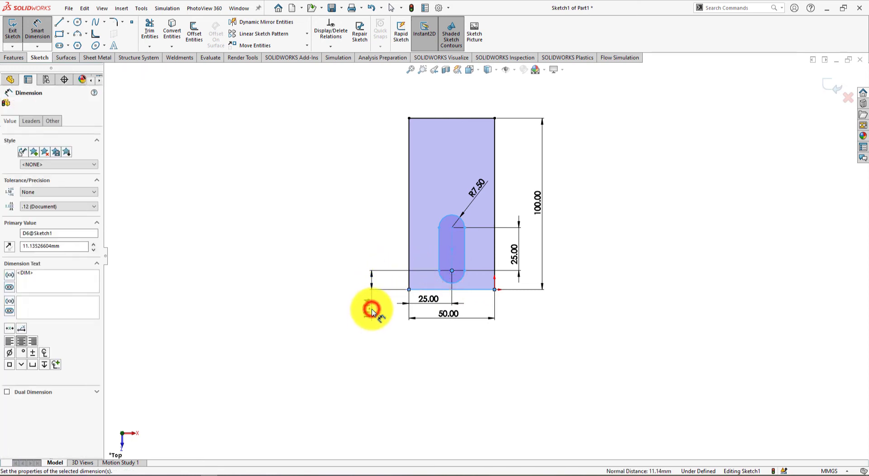
type("15")
key("Return")
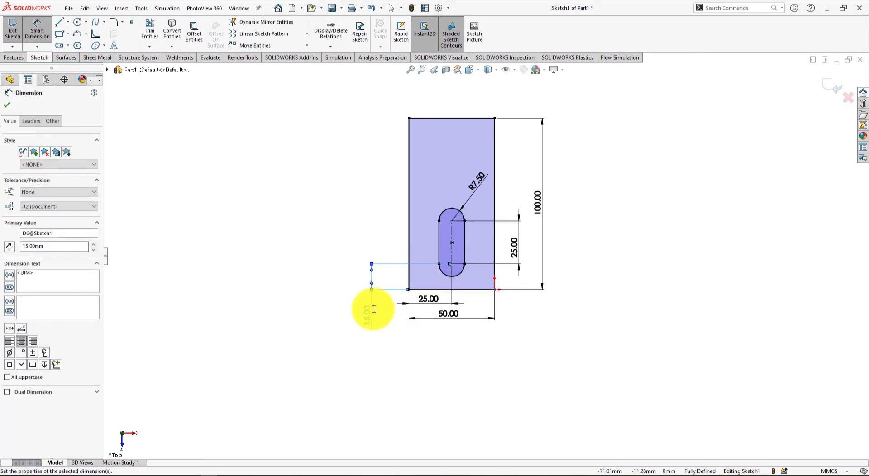
left_click(4, 108)
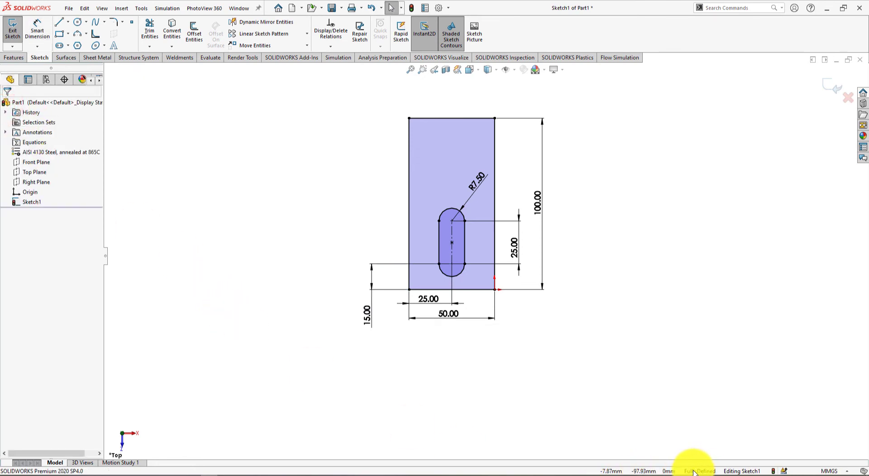
- Extrude the slotted base sketch upward with a blind depth of 10 mm, matching the plate thickness in the reference drawing
key("alt+Tab")
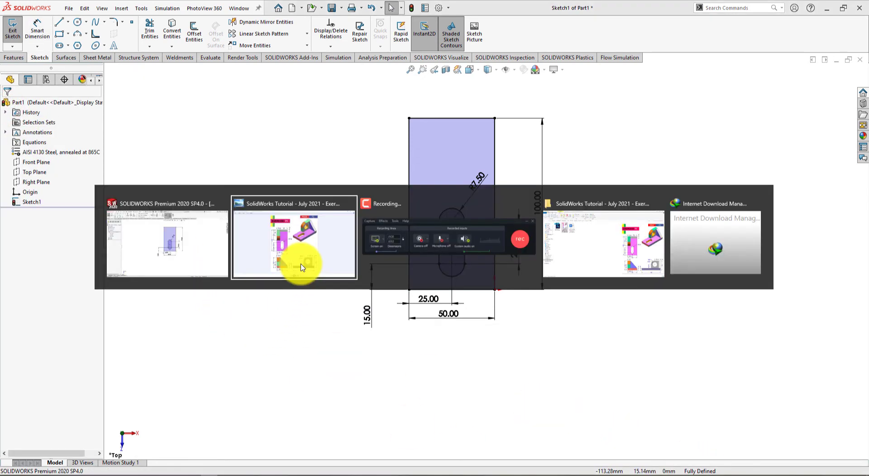
left_click(303, 267)
key("alt+Tab")
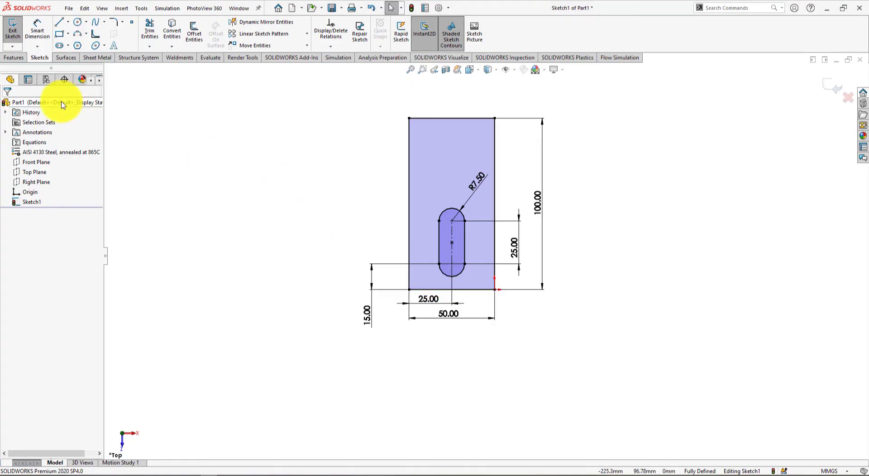
left_click(15, 57)
left_click(15, 32)
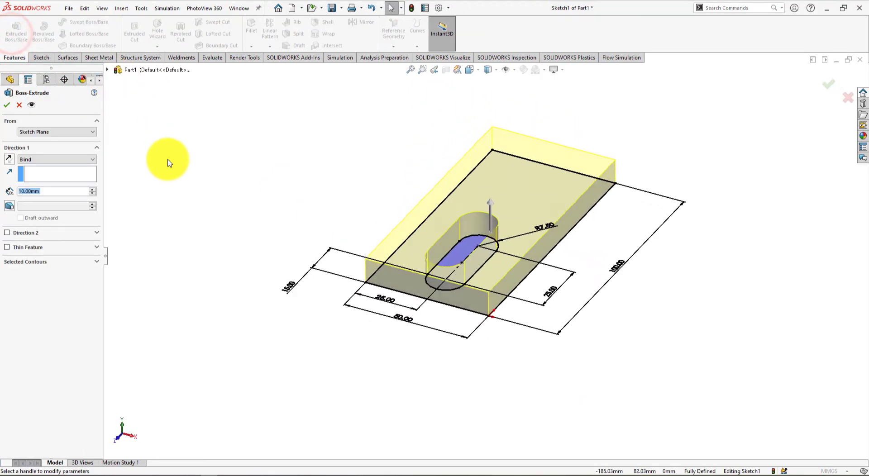
key("alt+Tab")
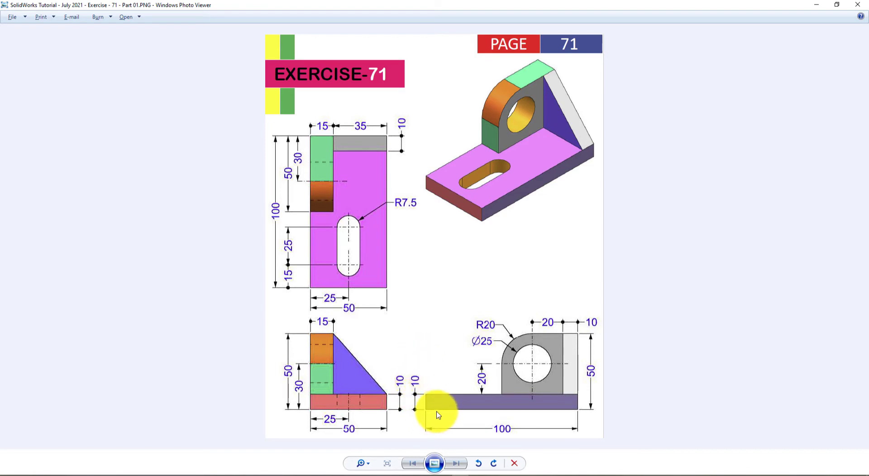
key("alt+Tab")
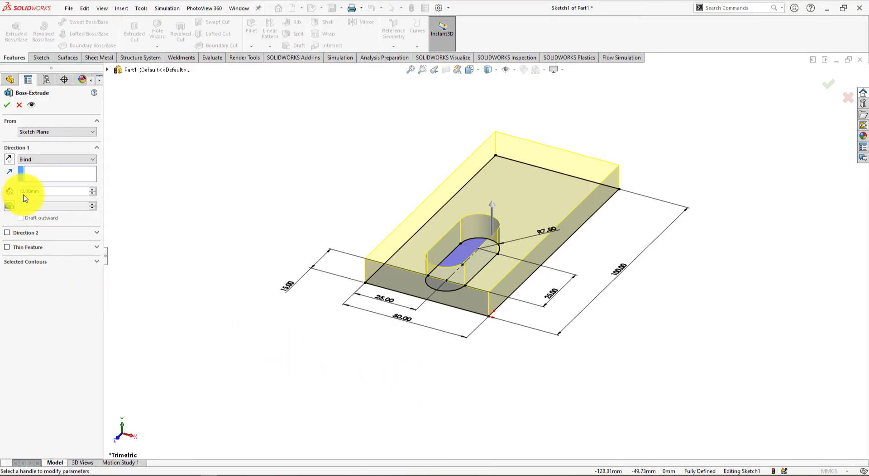
left_click(7, 106)
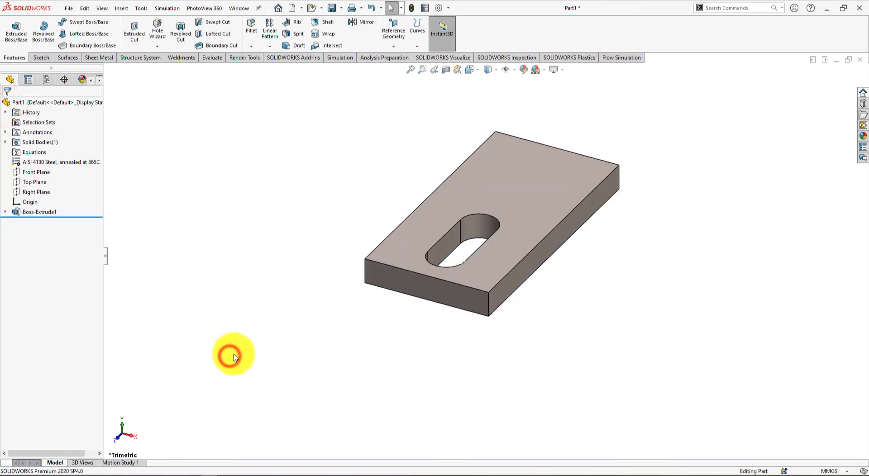
- Start a new sketch on the base plate's long side face opposite the origin, for the upright in the reference drawing
key("alt+Tab")
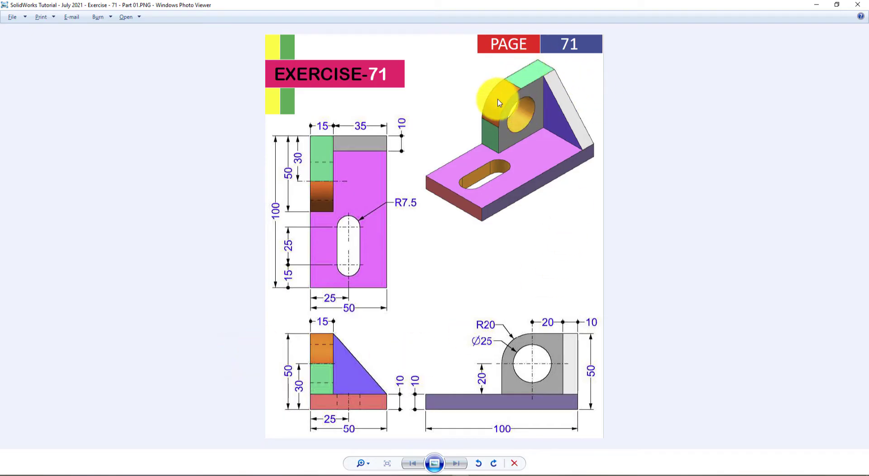
key("alt+Tab")
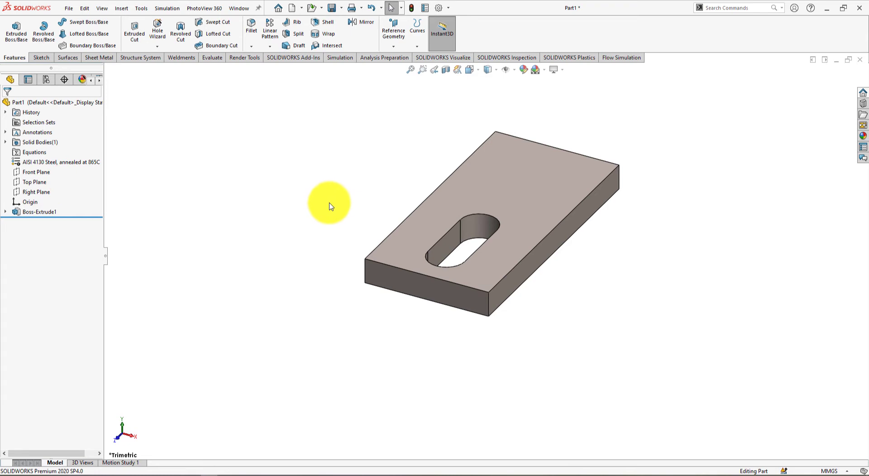
middle_click_drag(329, 206, 411, 136)
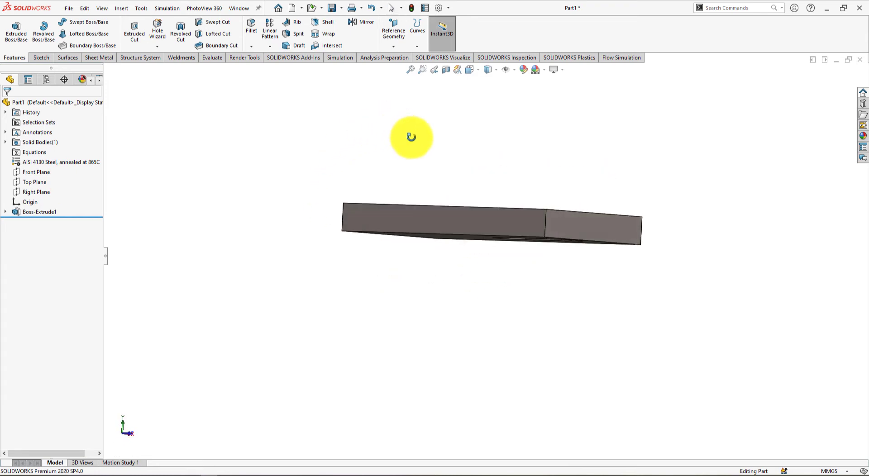
left_click(377, 214)
left_click(415, 187)
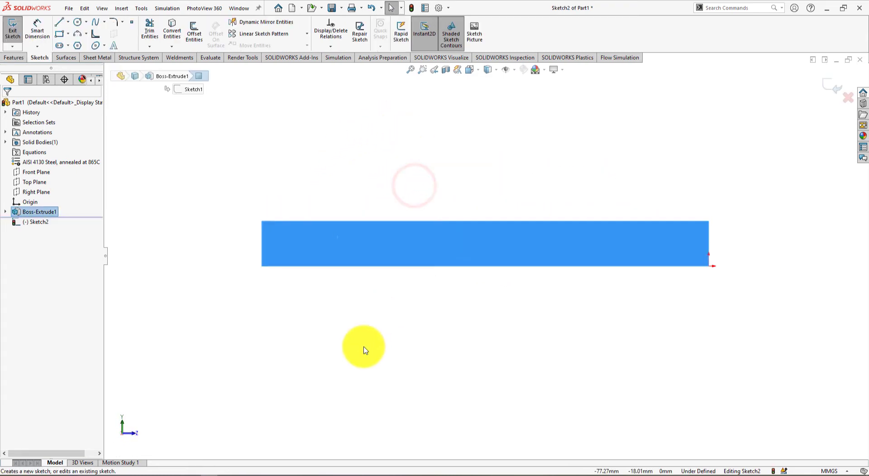
left_click(362, 347)
scroll(427, 217, "up", 3)
scroll(462, 266, "down", 2)
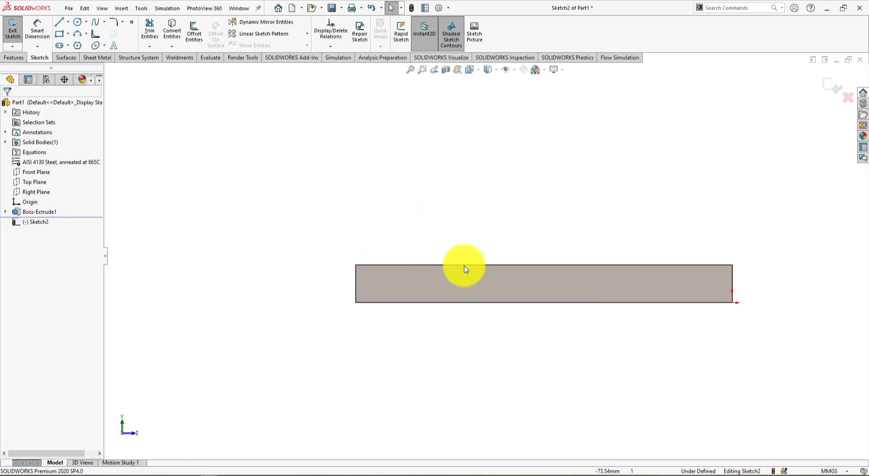
- Sketch a corner rectangle about 50 mm wide and 46 mm high, starting from the side face's bottom corner farthest from the origin
key("alt+Tab")
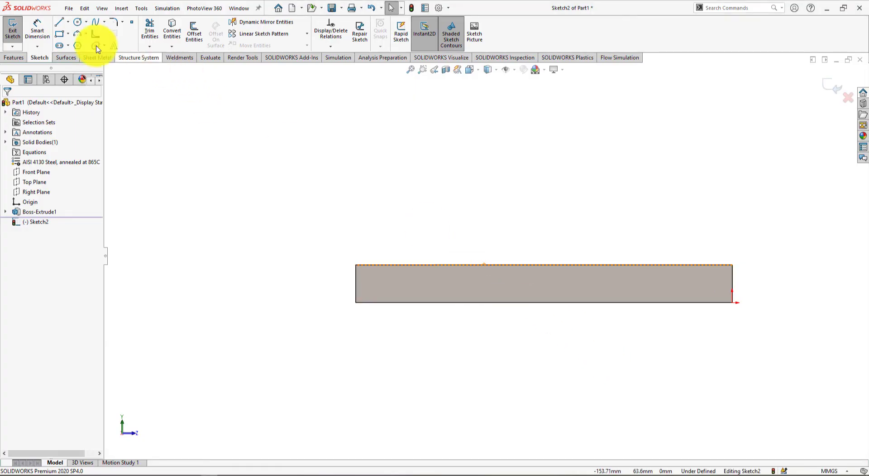
left_click(59, 34)
key("alt+Tab")
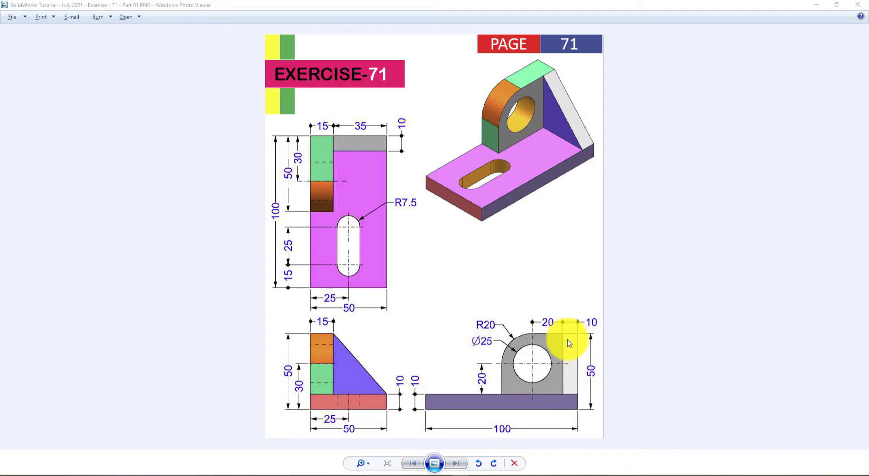
key("alt+Tab")
left_click(355, 303)
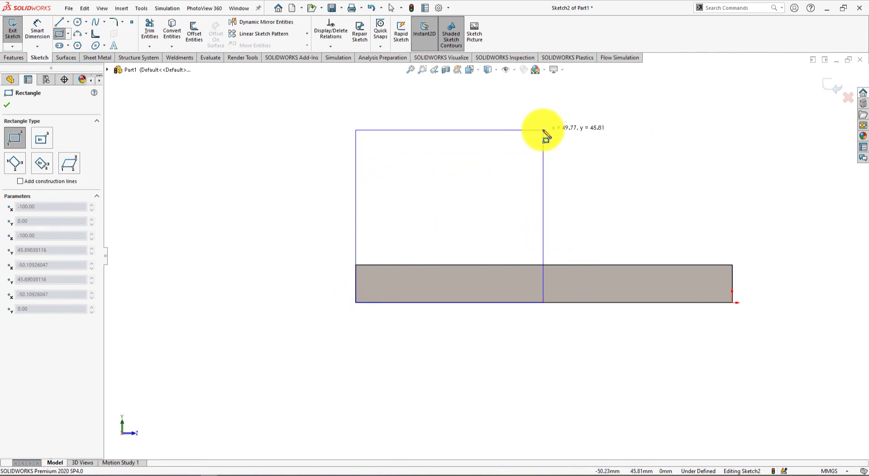
left_click(545, 132)
right_click(636, 132)
left_click(660, 143)
- Dimension the upright rectangle's outer vertical side at 50 mm, as given in the reference drawing
mouse_move(660, 143)
middle_mouse_down()
mouse_move(660, 245)
mouse_move(675, 202)
mouse_move(448, 303)
mouse_move(487, 317)
mouse_move(580, 286)
mouse_move(665, 277)
mouse_move(575, 237)
mouse_move(536, 196)
middle_mouse_up()
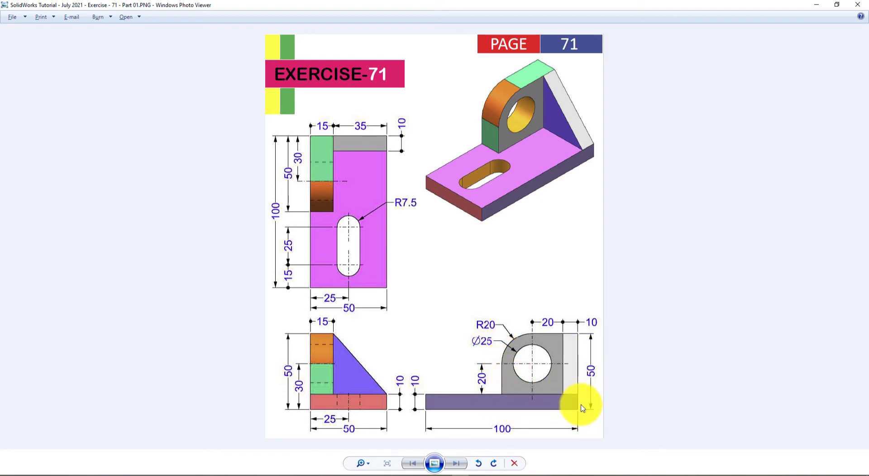
key("alt+Tab")
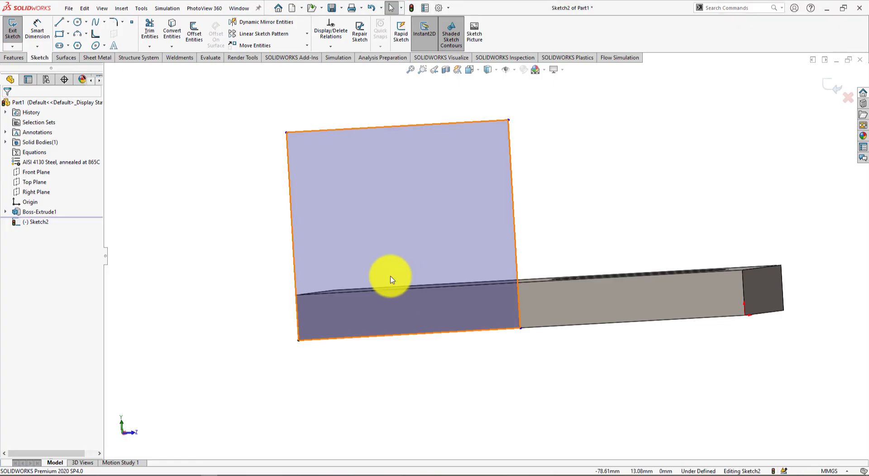
left_click(36, 28)
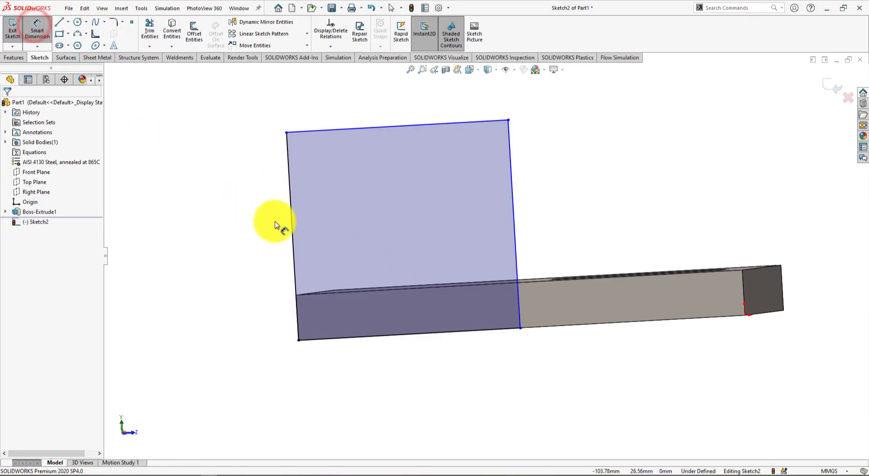
left_click(291, 222)
left_click(251, 217)
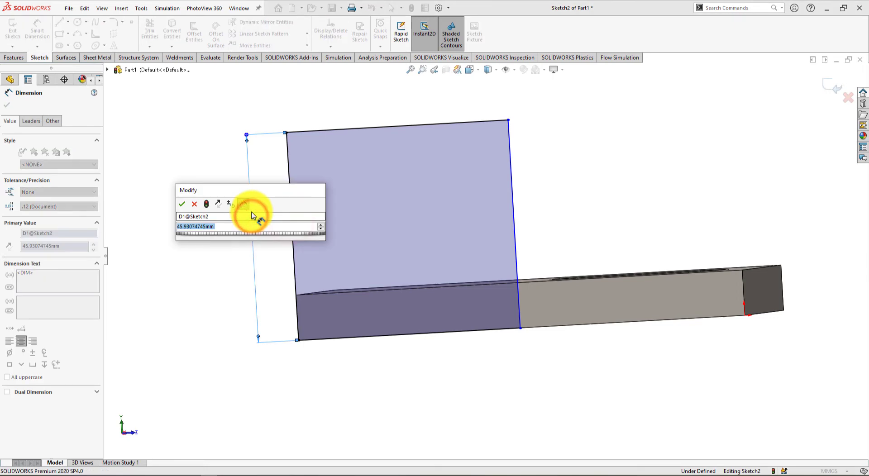
type("50")
key("Return")
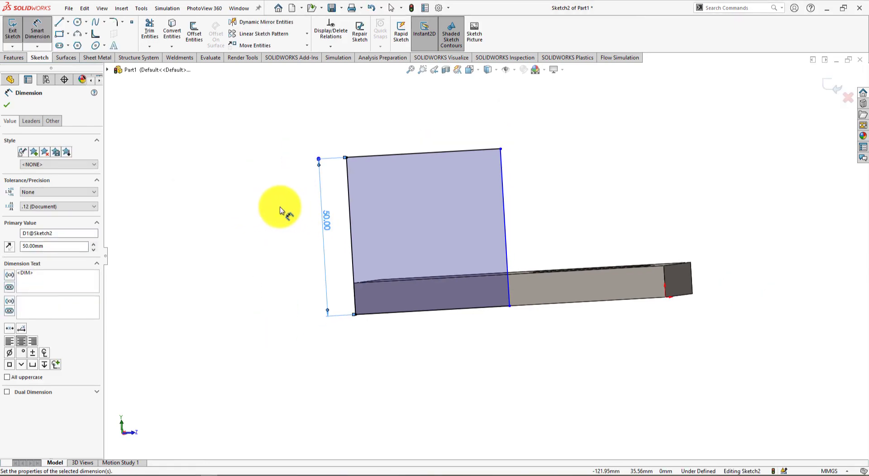
- Dimension the upright rectangle's horizontal width at 50 mm, as given in the reference drawing
key("alt+Tab")
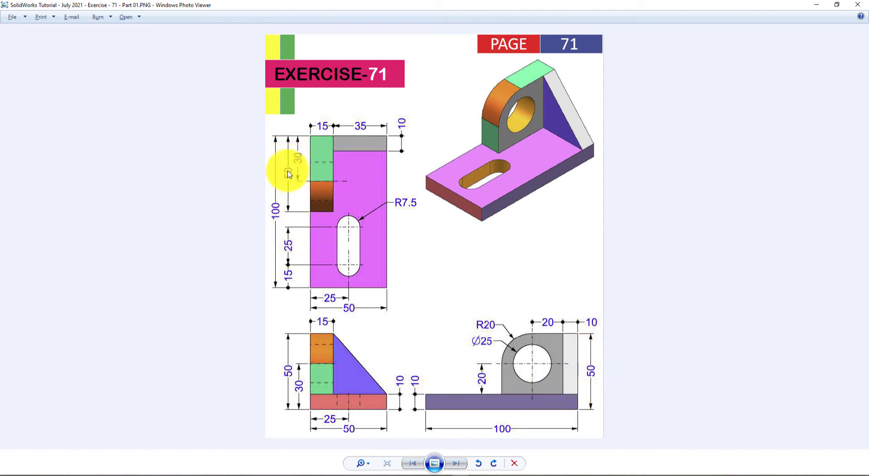
key("alt+Tab")
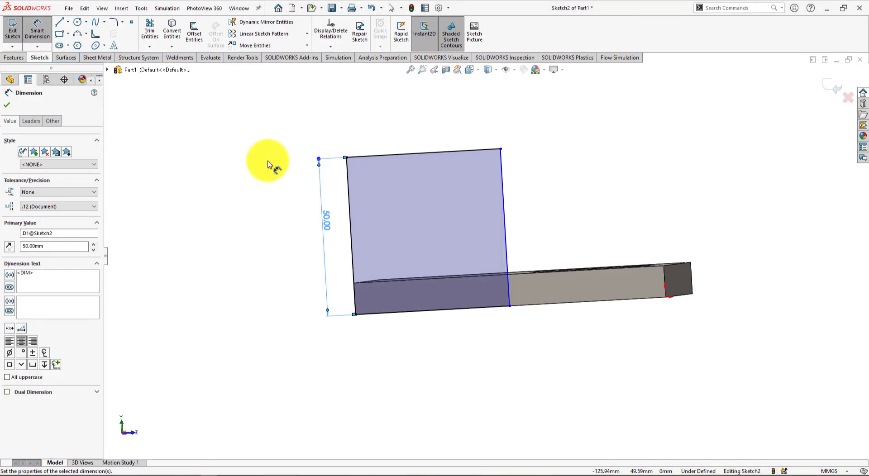
left_click(380, 156)
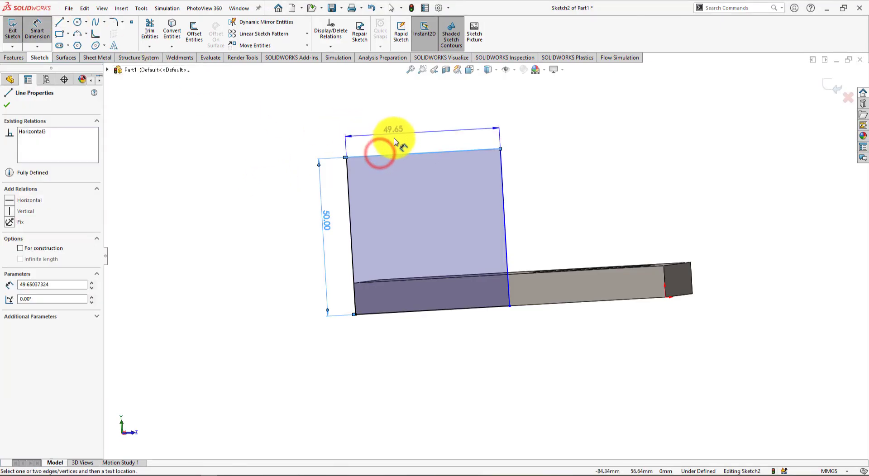
left_click(430, 346)
type("5")
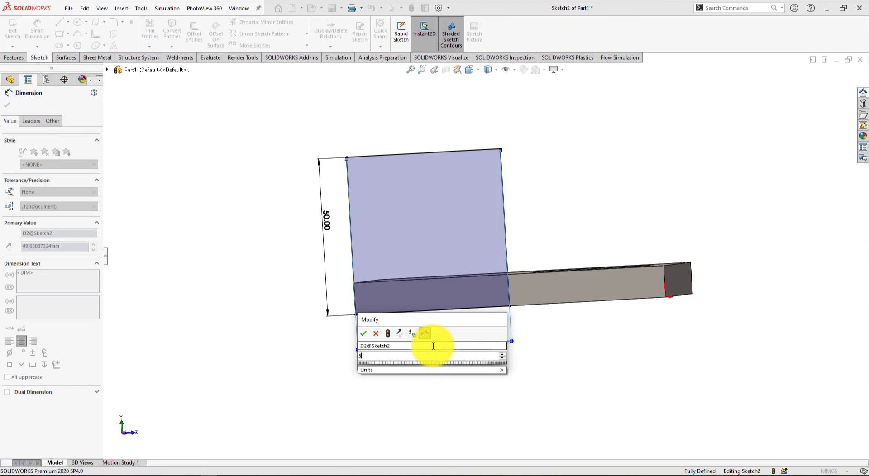
type("0")
key("Return")
scroll(552, 349, "up", 3)
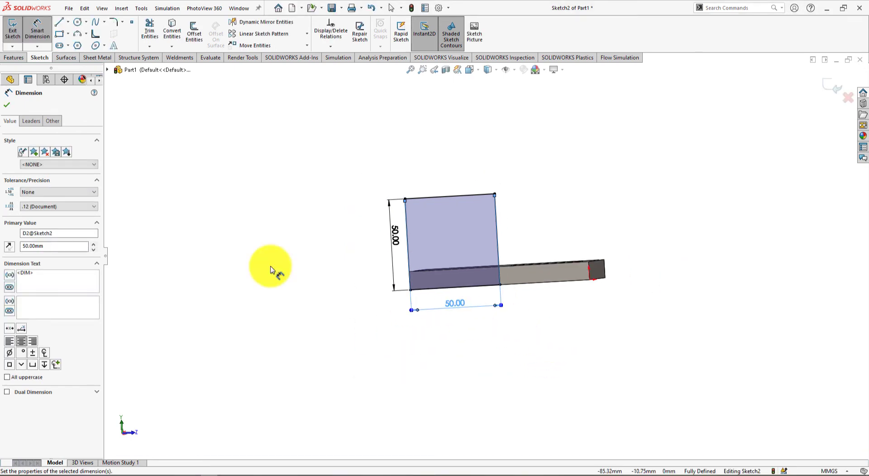
left_click(7, 105)
- Round the upright rectangle's upper corner nearest the origin with a 20 mm sketch fillet, matching R20 in the reference drawing
key("z")
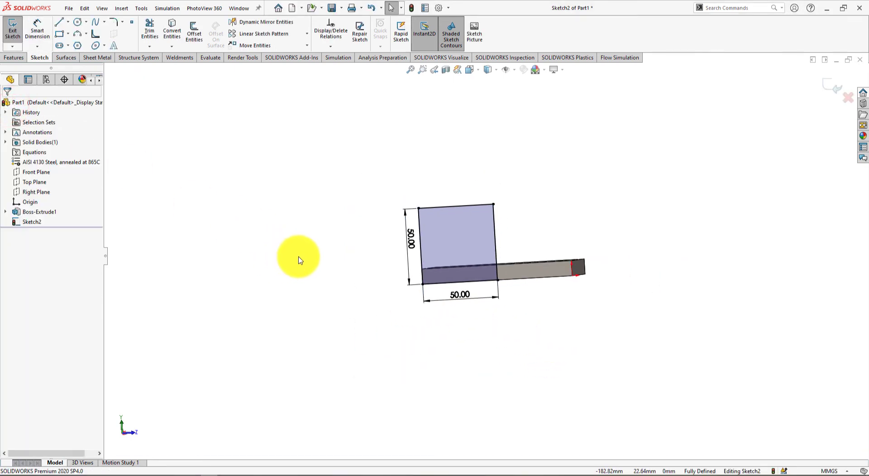
mouse_move(298, 261)
middle_mouse_down()
mouse_move(310, 210)
mouse_move(300, 254)
middle_mouse_up()
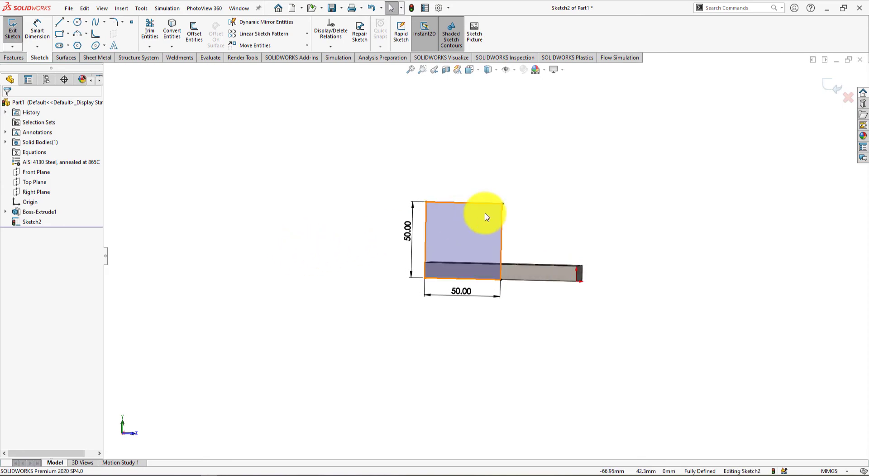
scroll(485, 212, "down", 2)
scroll(570, 194, "down", 2)
key("alt+Tab")
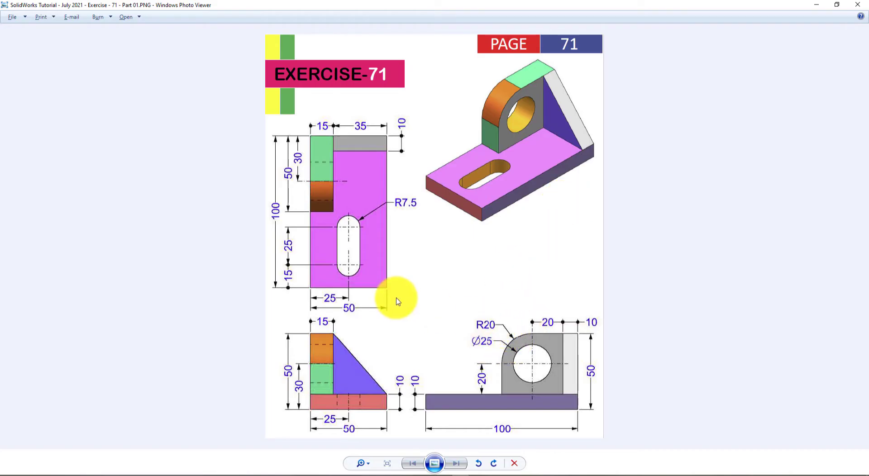
key("alt+Tab")
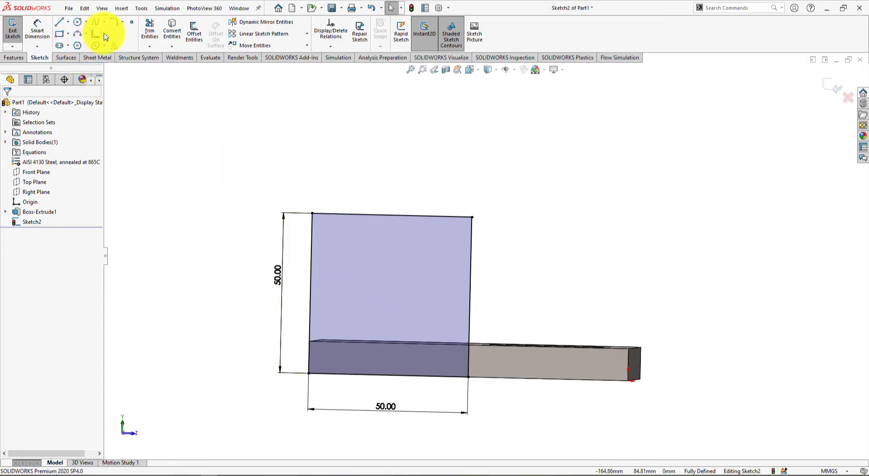
left_click(116, 22)
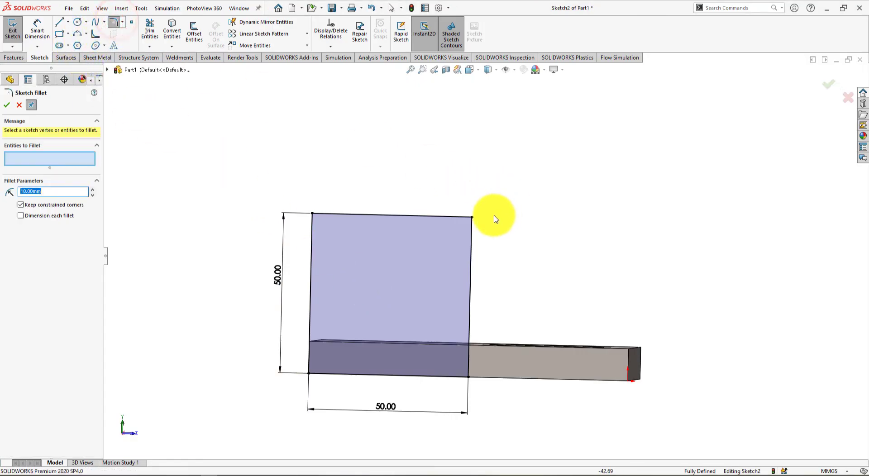
key("alt+Tab")
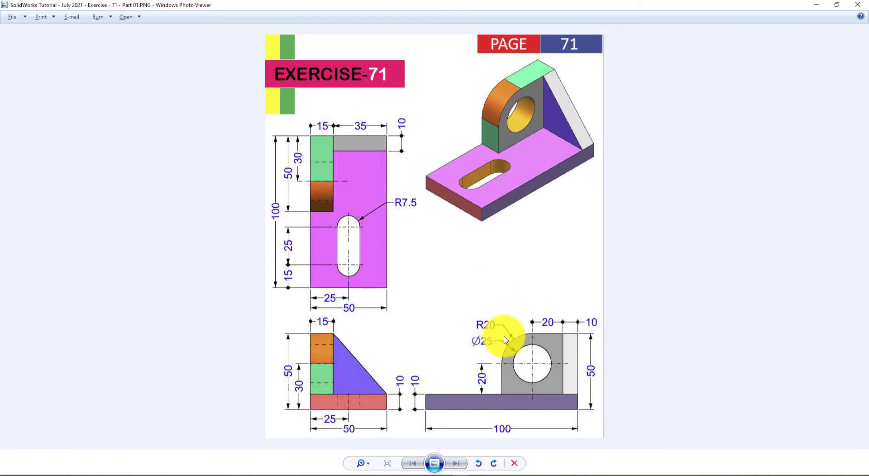
key("alt+Tab")
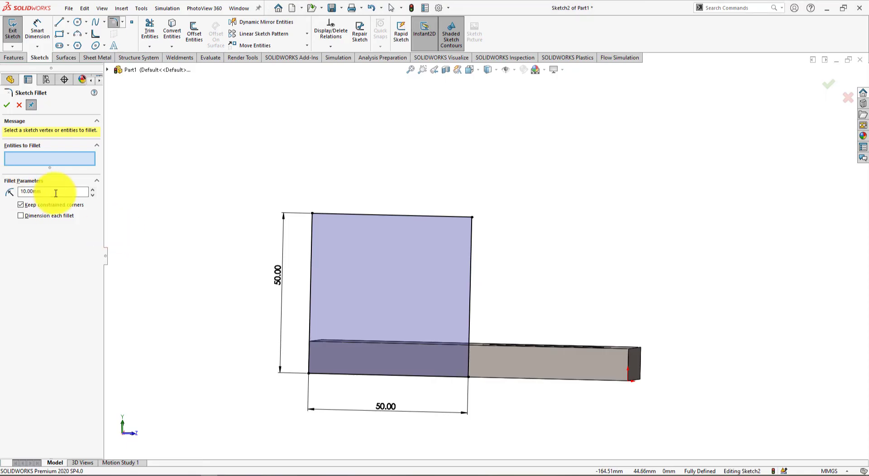
left_click_drag(55, 193, 1, 185)
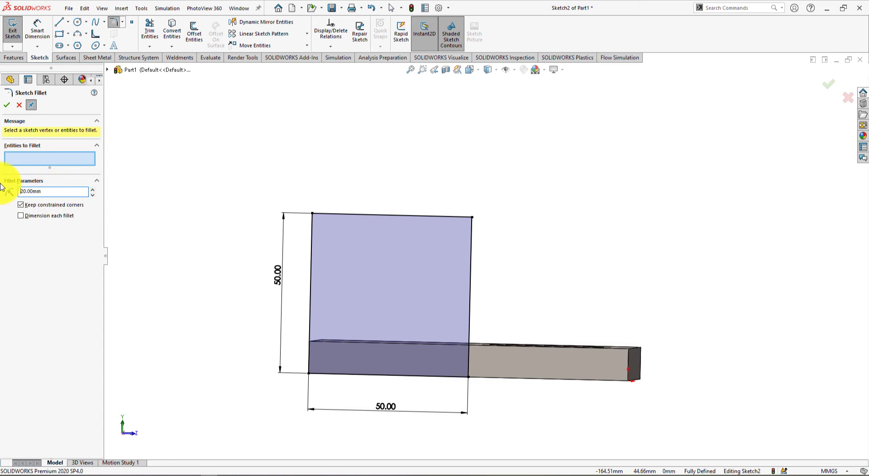
left_click(473, 219)
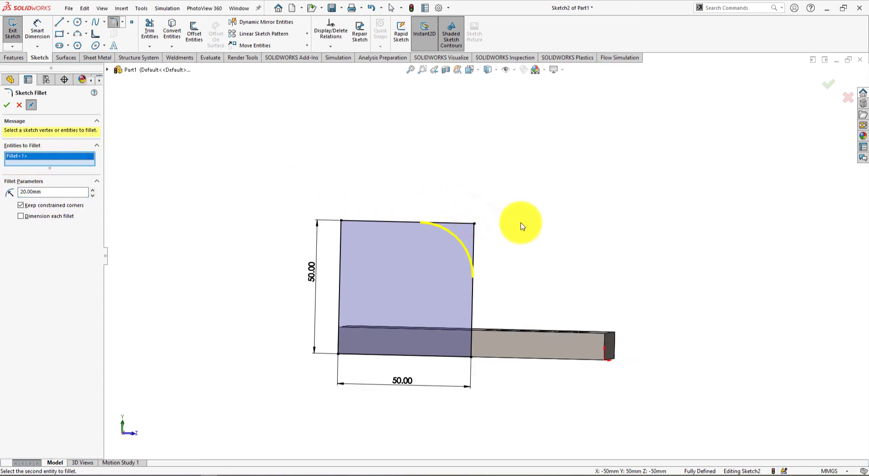
key("alt+Tab")
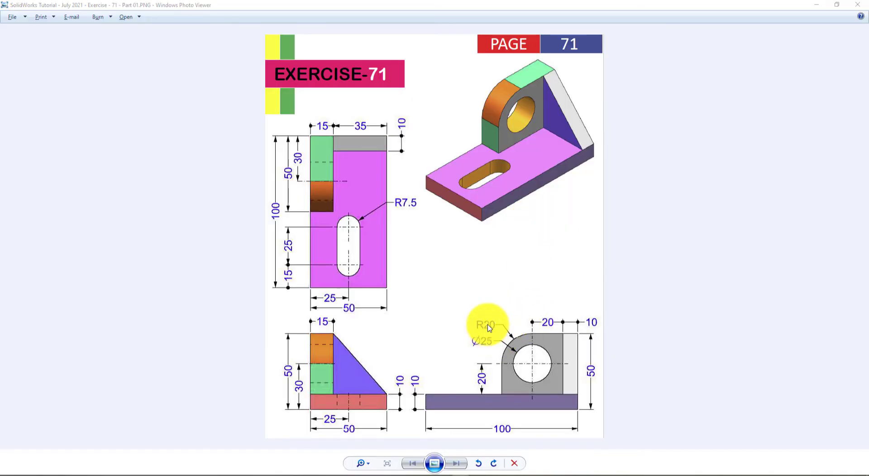
key("alt+Tab")
left_click(7, 105)
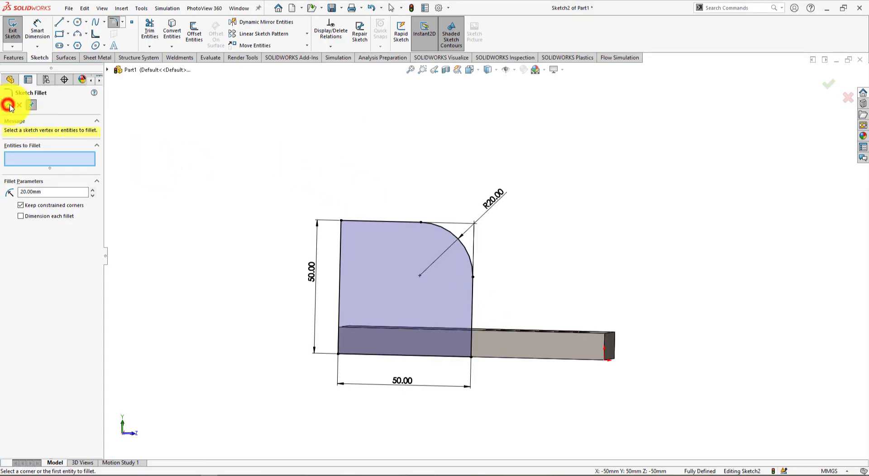
- Sketch a circle about 19 mm in diameter centred on the R20 fillet's arc centre, for the upright's hole
key("alt+Tab")
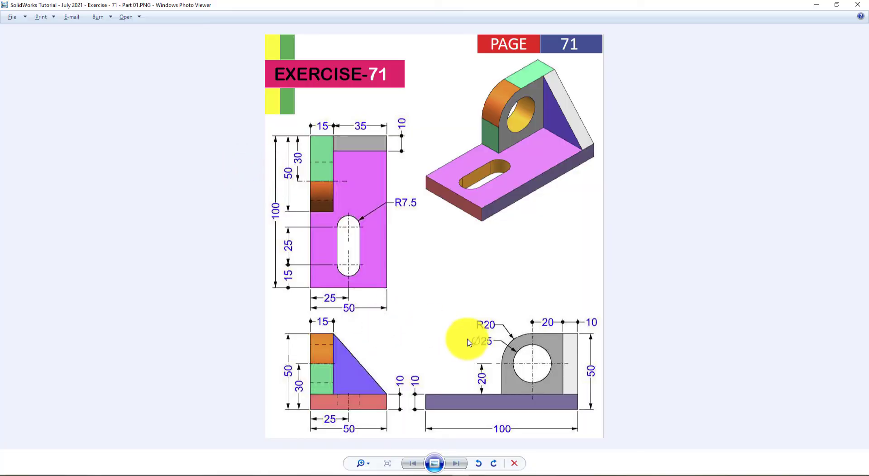
key("alt+Tab")
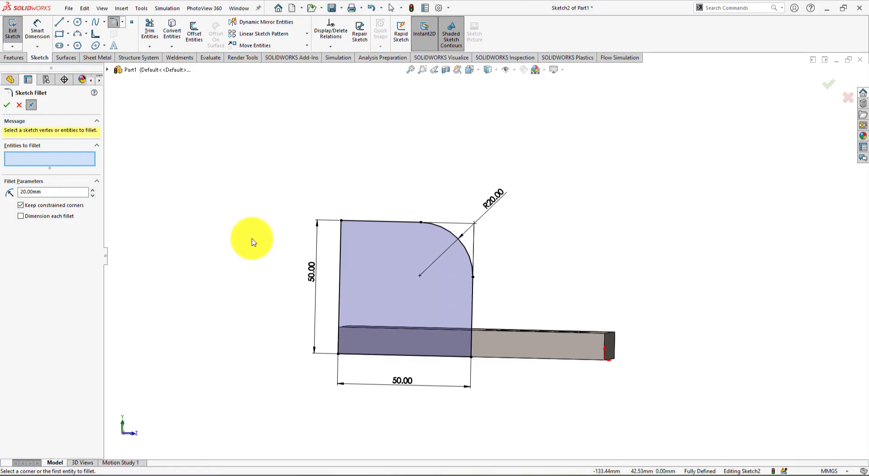
left_click(78, 21)
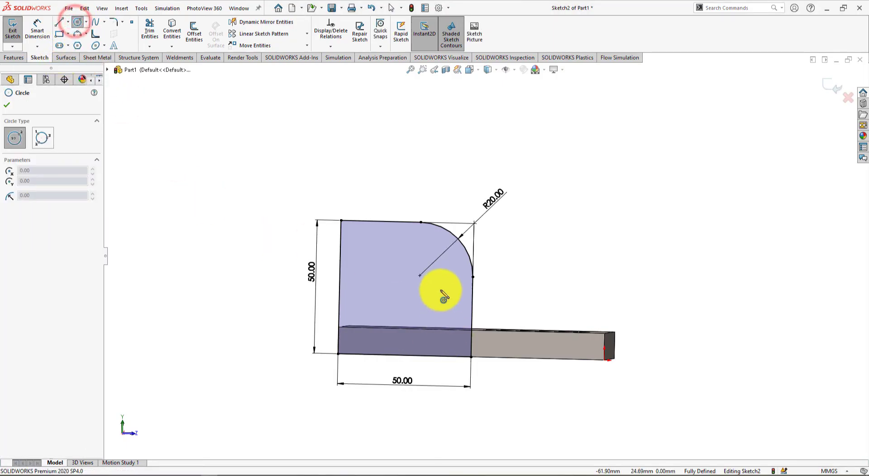
left_click(420, 276)
left_click_drag(421, 277, 398, 276)
- Dimension the hole circle's diameter at 25 mm, as given in the reference drawing
left_click(37, 27)
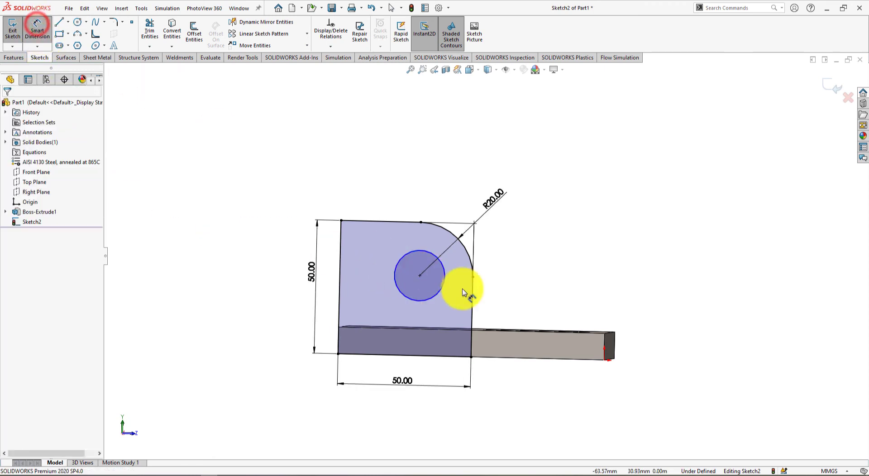
left_click(444, 277)
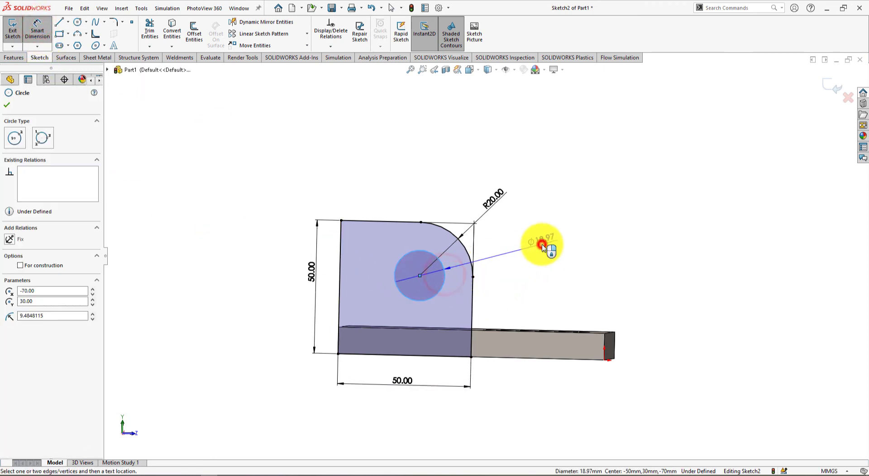
left_click(541, 245)
key("alt+Tab")
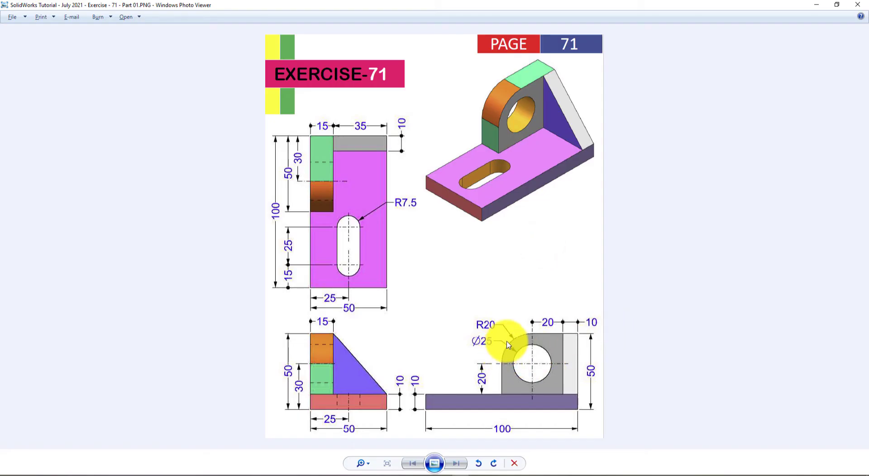
key("alt+Tab")
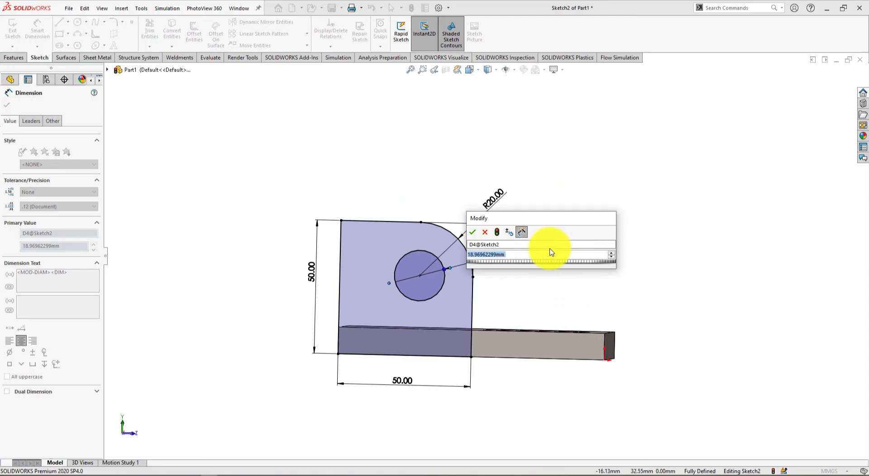
type("25")
key("Return")
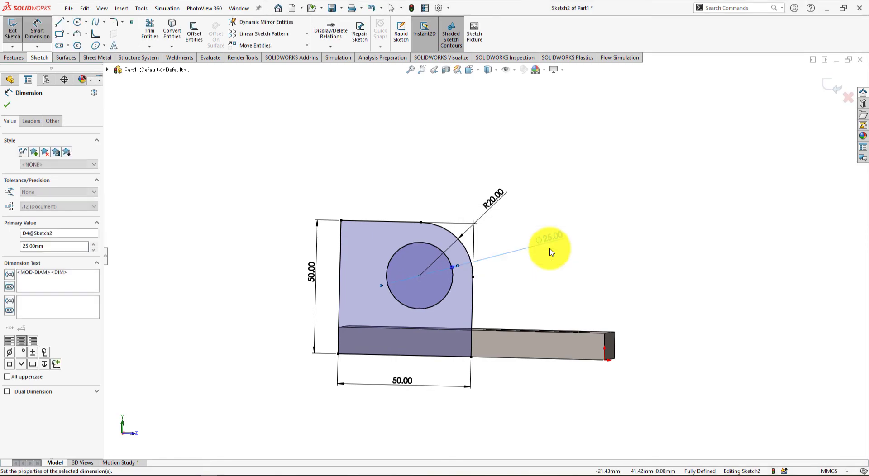
key("alt+Tab")
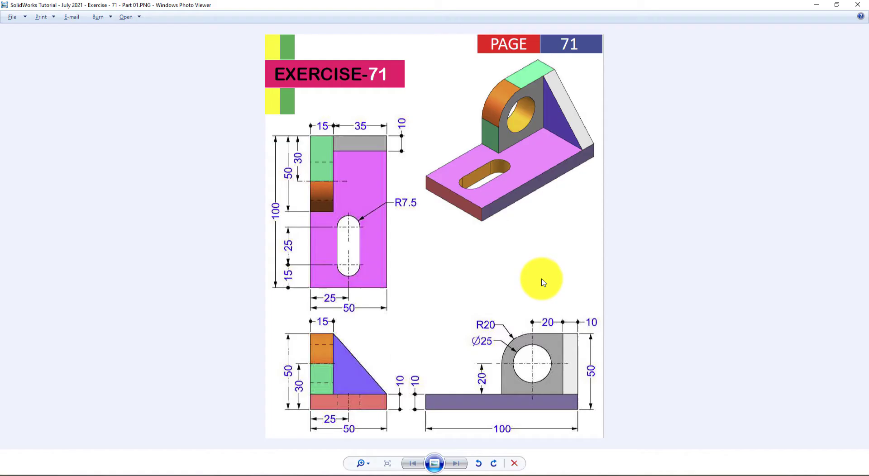
key("alt+Tab")
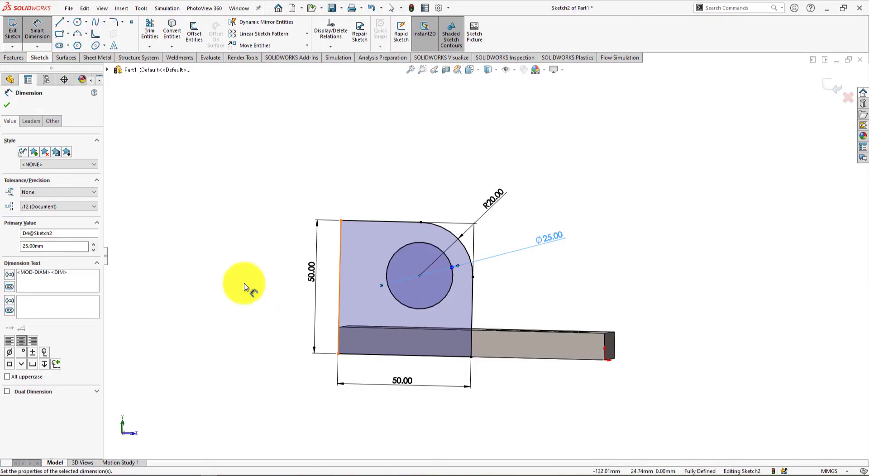
left_click(6, 105)
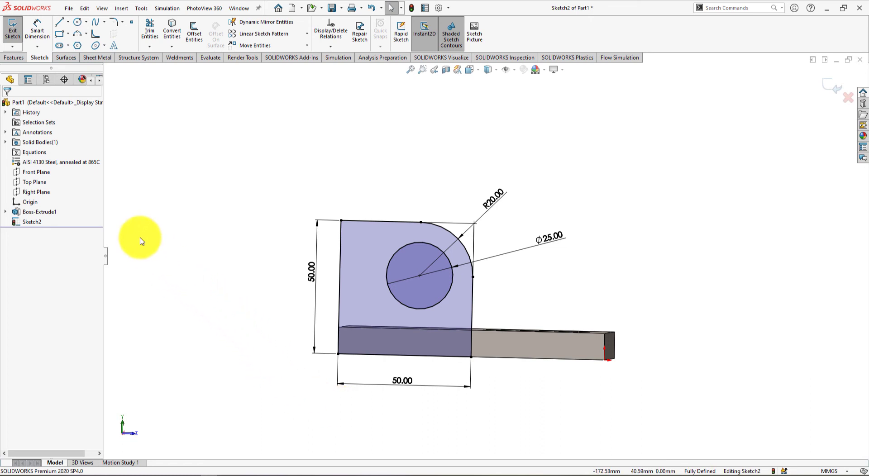
- Extrude the upright profile 15 mm blind over the base plate, with the direction reversed, matching the reference drawing's thickness
mouse_move(240, 215)
middle_mouse_down()
mouse_move(158, 205)
mouse_move(97, 219)
mouse_move(114, 239)
middle_mouse_up()
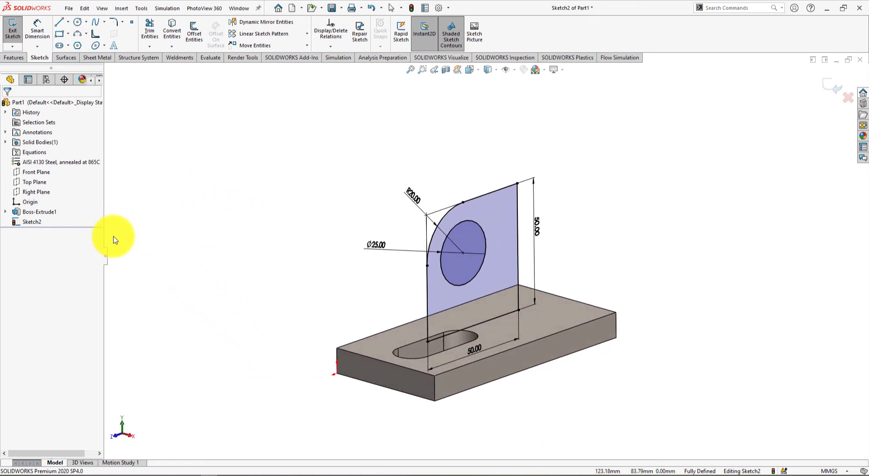
left_click(9, 58)
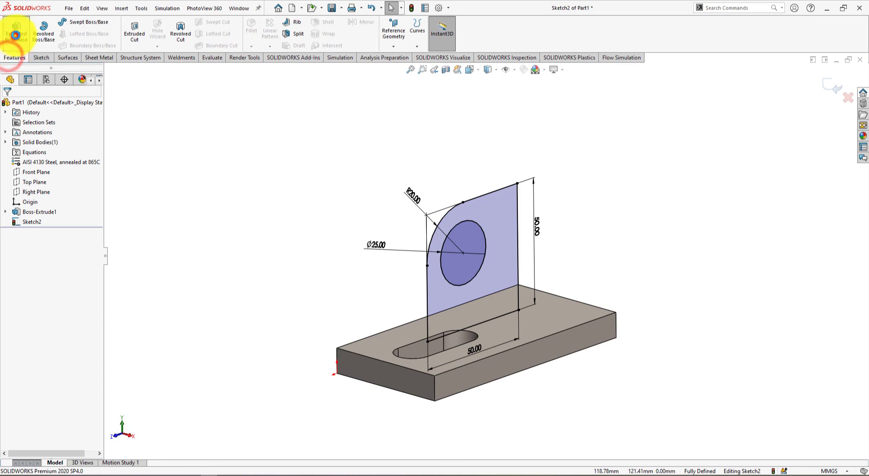
left_click(15, 35)
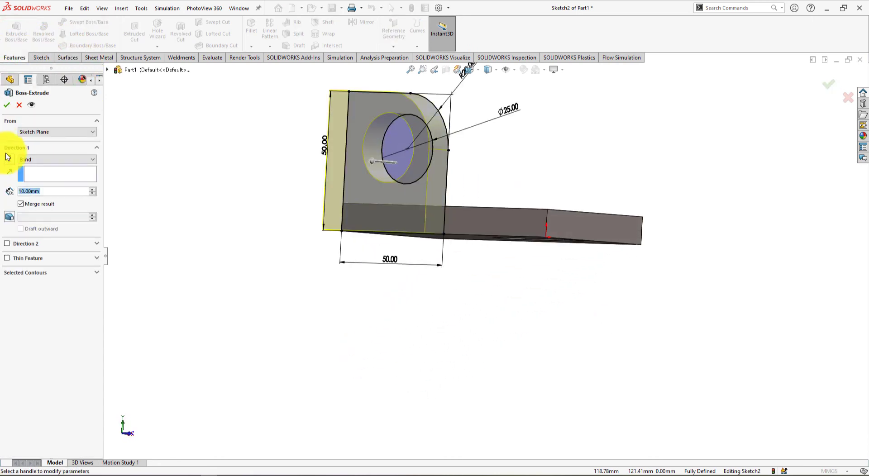
left_click(7, 160)
mouse_move(185, 145)
middle_mouse_down()
mouse_move(80, 150)
mouse_move(57, 168)
mouse_move(310, 155)
mouse_move(355, 131)
middle_mouse_up()
key("alt+Tab")
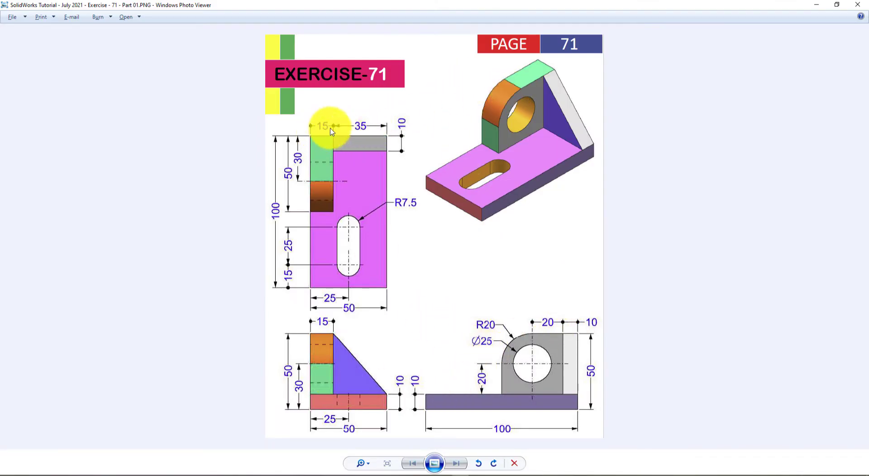
key("alt+Tab")
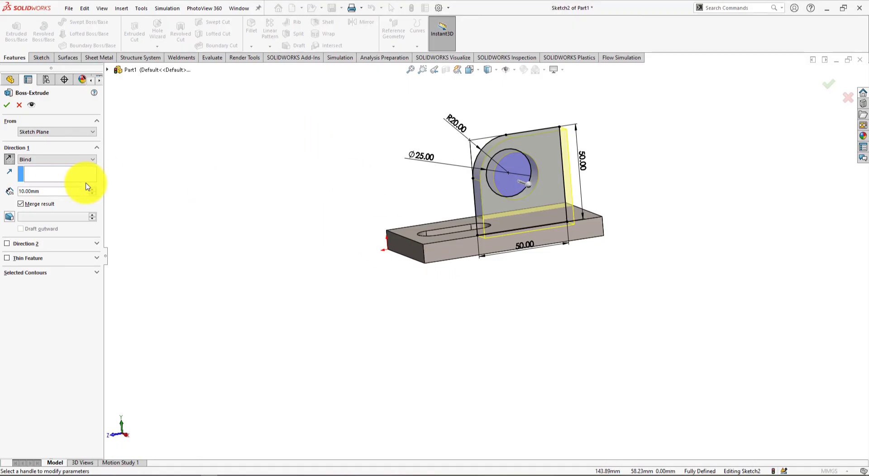
double_click(46, 194)
type("1")
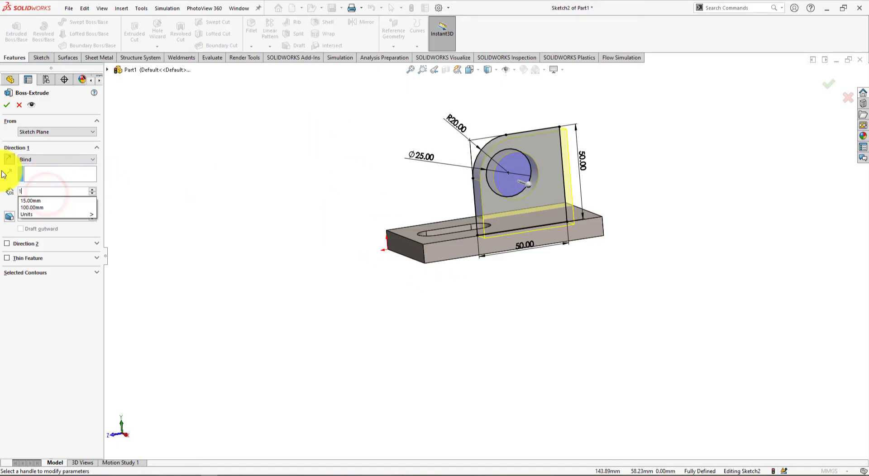
type("5")
key("Return")
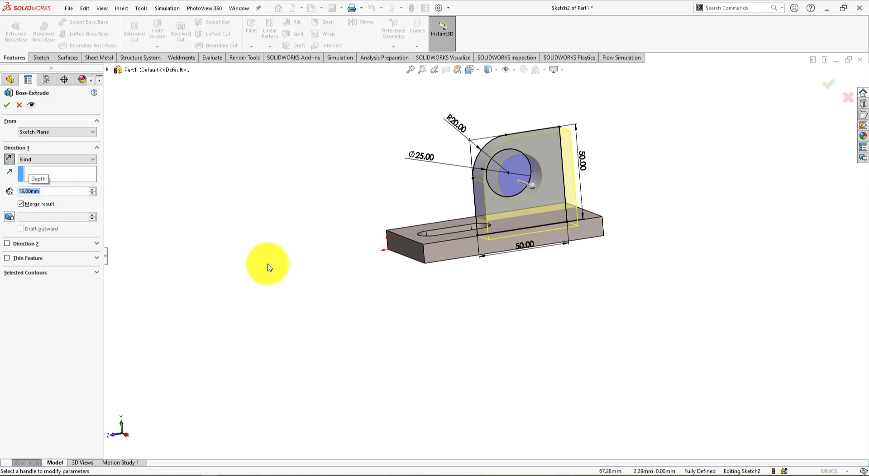
middle_click_drag(266, 262, 277, 336)
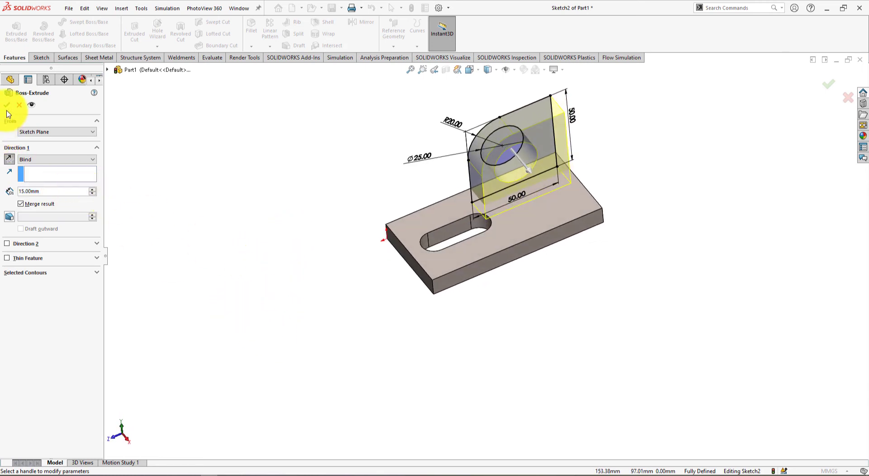
left_click(236, 169)
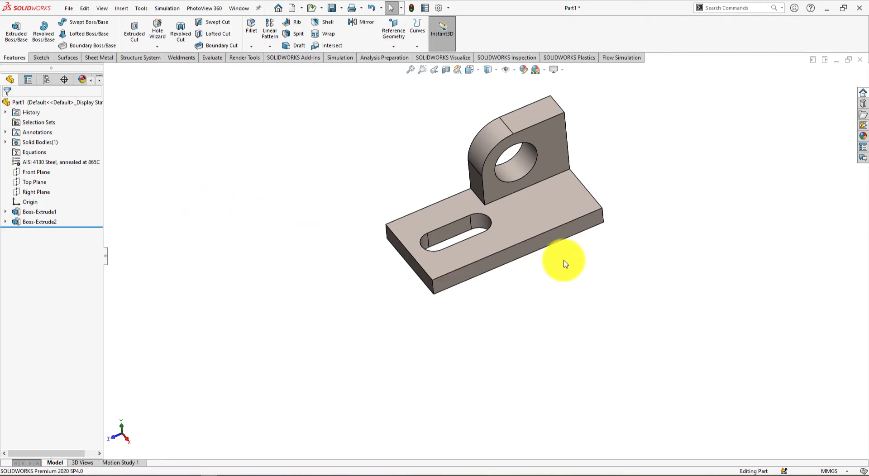
- Check the triangular rib in the reference drawing and start a sketch on the L-shaped end face of the base and upright
key("alt+Tab")
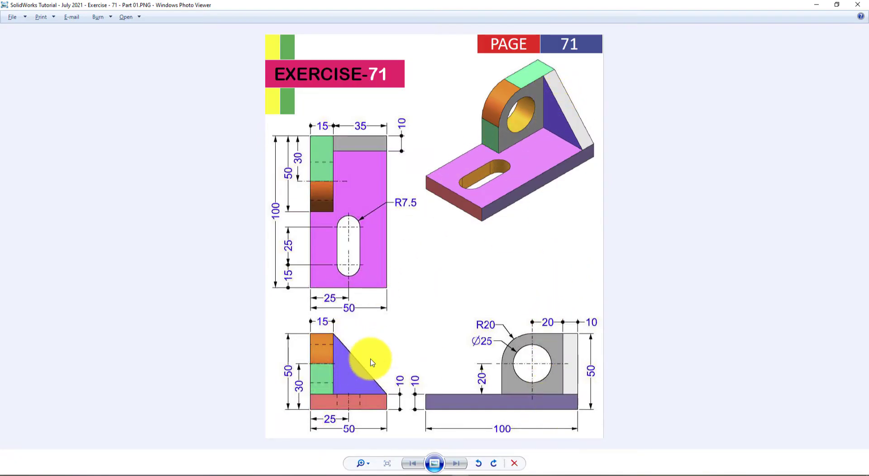
key("alt+Tab")
middle_click_drag(630, 278, 521, 251)
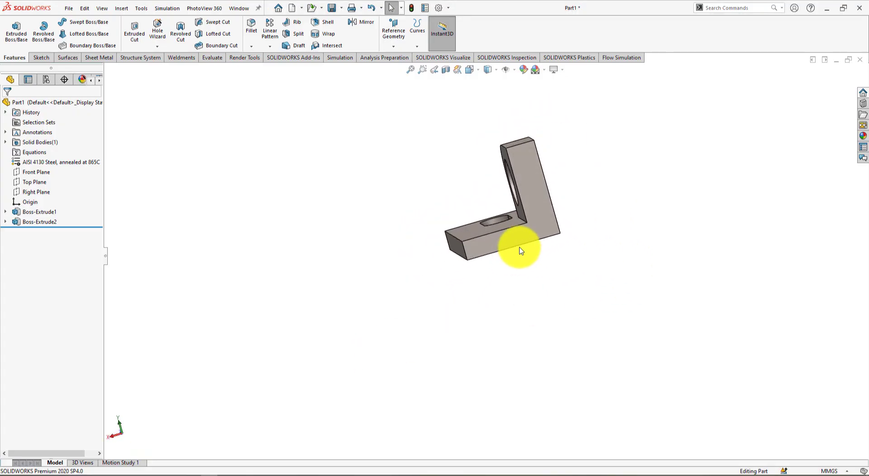
left_click(518, 243)
left_click(558, 214)
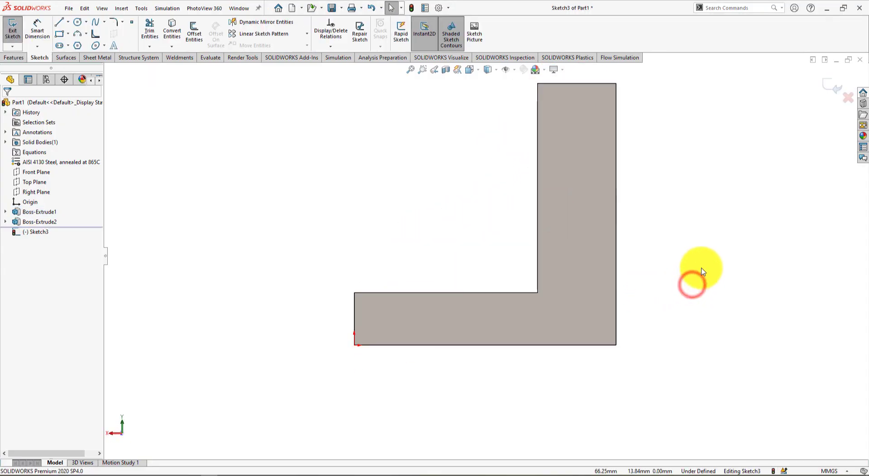
- Convert the base plate's top edge and the upright's inner vertical edge on the L-shaped end face into sketch lines
left_click(171, 25)
left_click(435, 292)
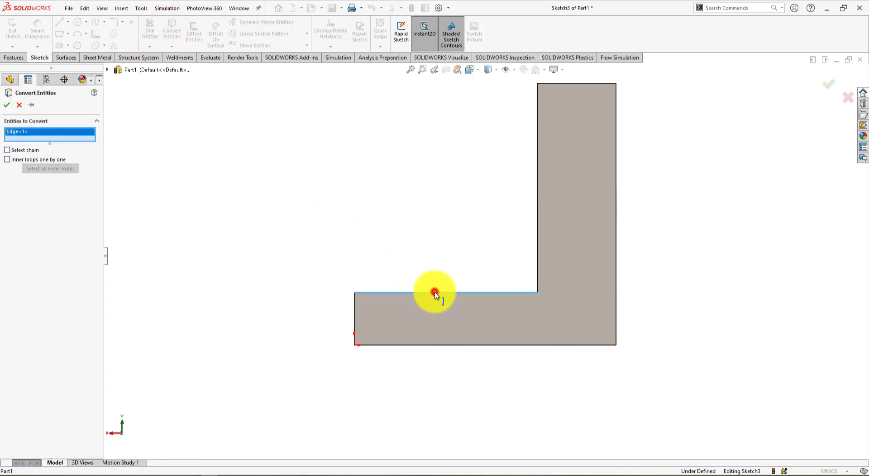
left_click(538, 245)
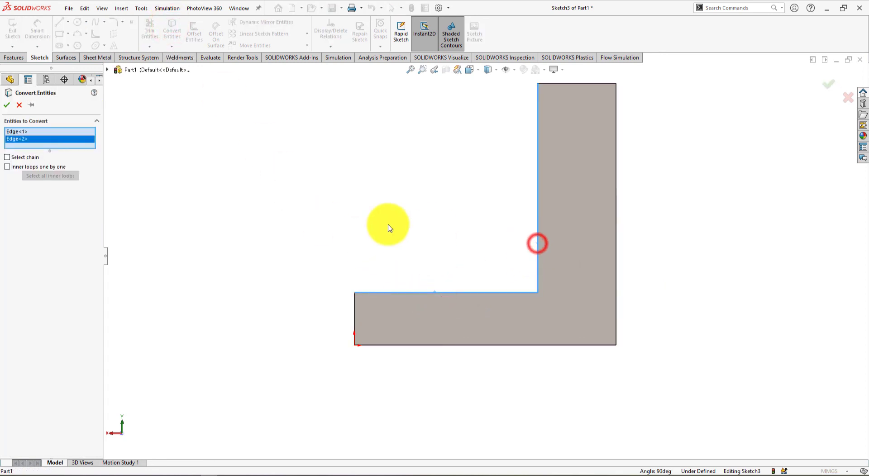
left_click(6, 106)
left_click(267, 152)
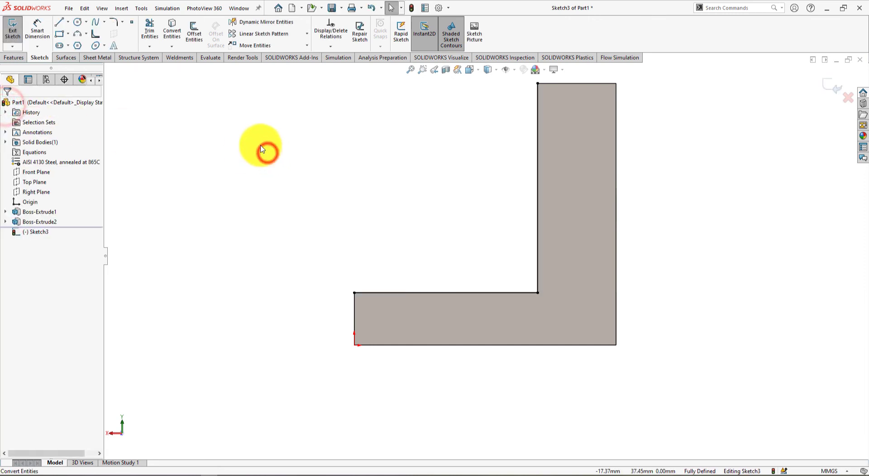
- Close the rib triangle with a line from the base plate's outer top corner to the upright's top inner corner
left_click(59, 22)
left_click(354, 293)
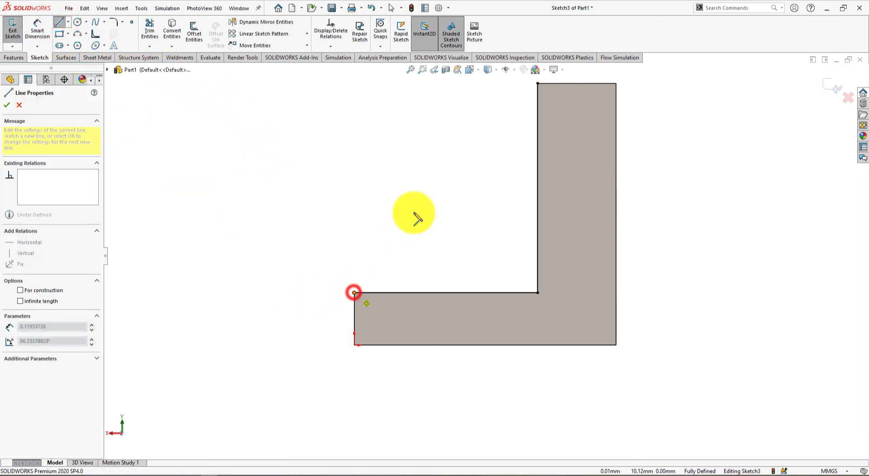
left_click(538, 83)
right_click(371, 109)
left_click(390, 119)
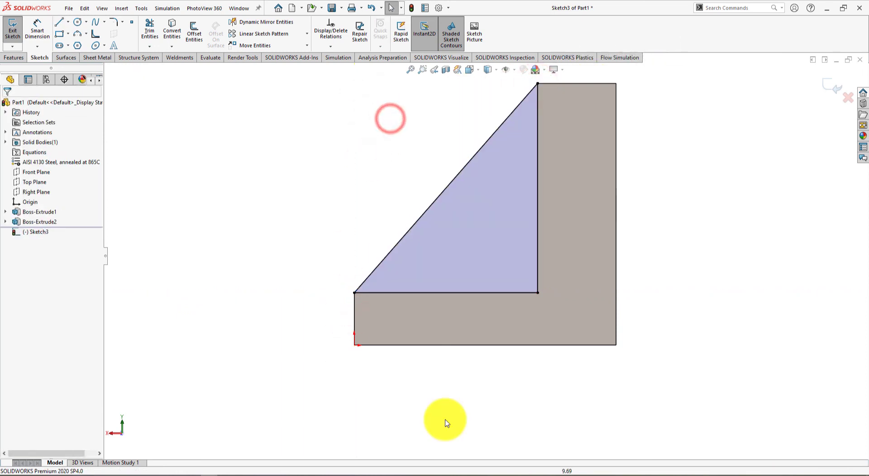
- Set up a blind boss extrusion of the triangular rib sketch, with the direction reversed inward over the base plate
mouse_move(368, 403)
middle_mouse_down()
mouse_move(443, 394)
mouse_move(582, 402)
middle_mouse_up()
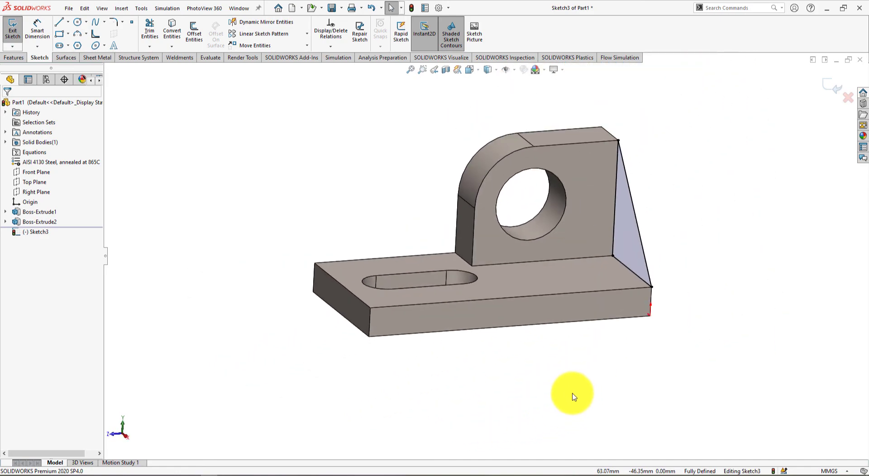
key("alt+Tab")
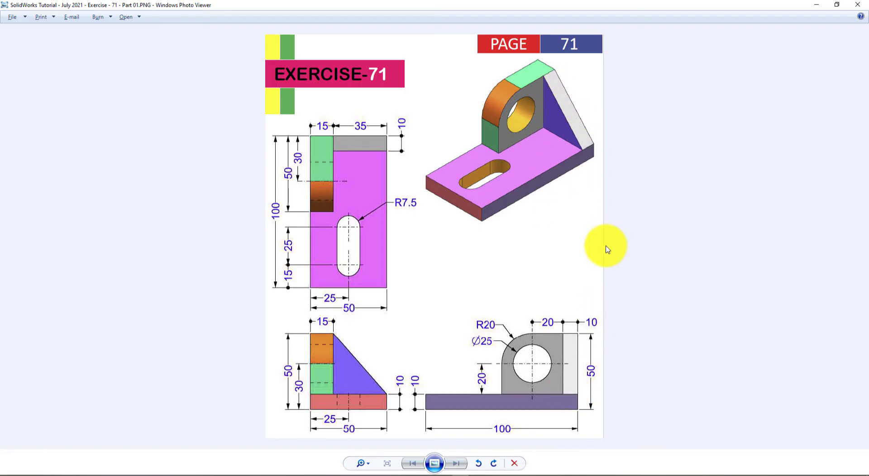
key("alt+Tab")
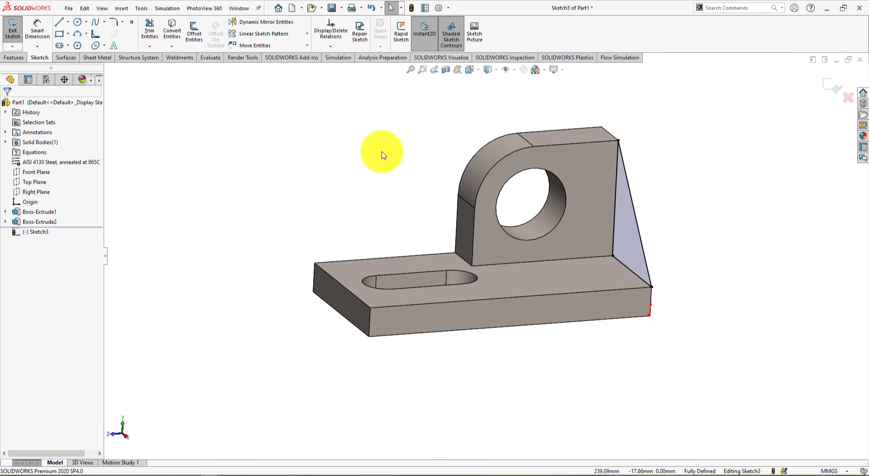
left_click(12, 57)
left_click(16, 32)
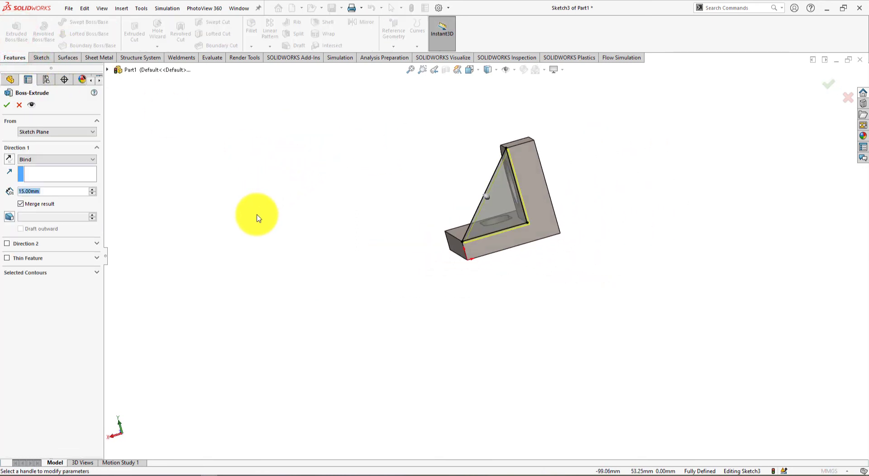
middle_click_drag(279, 201, 357, 211)
scroll(393, 212, "down", 2)
scroll(669, 213, "up", 3)
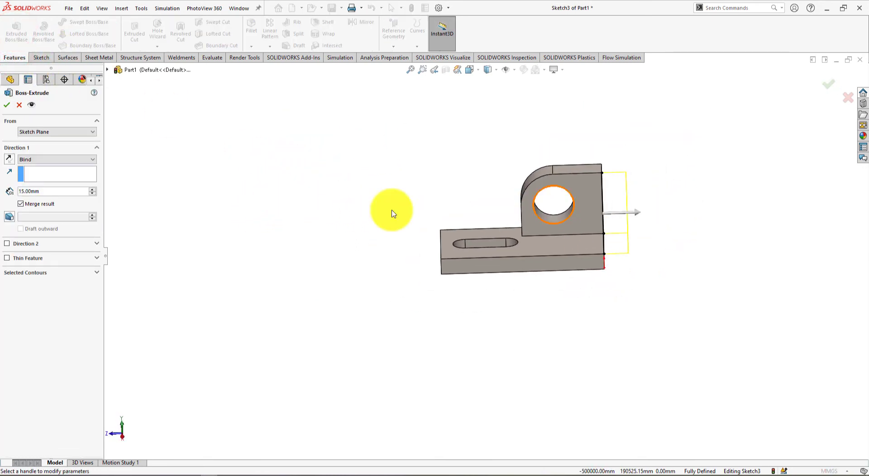
left_click(6, 158)
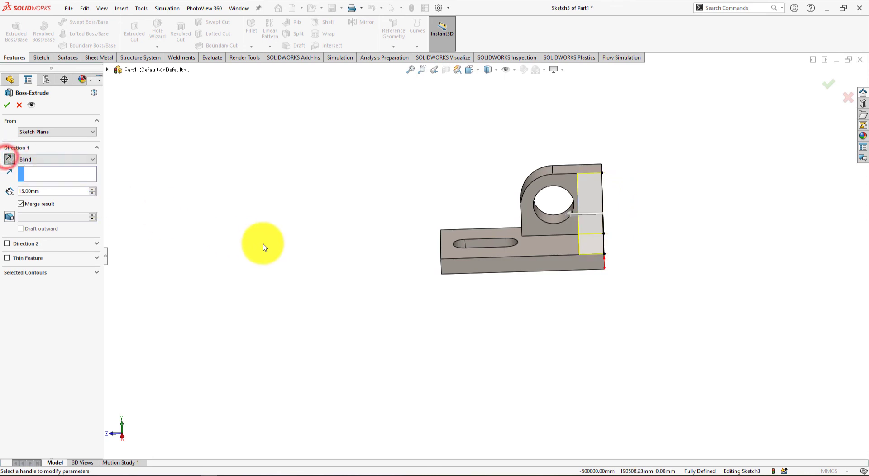
scroll(271, 244, "up", 2)
- Set the rib extrusion's depth to 10 mm, as given in the reference drawing, and complete the feature
key("alt+Tab")
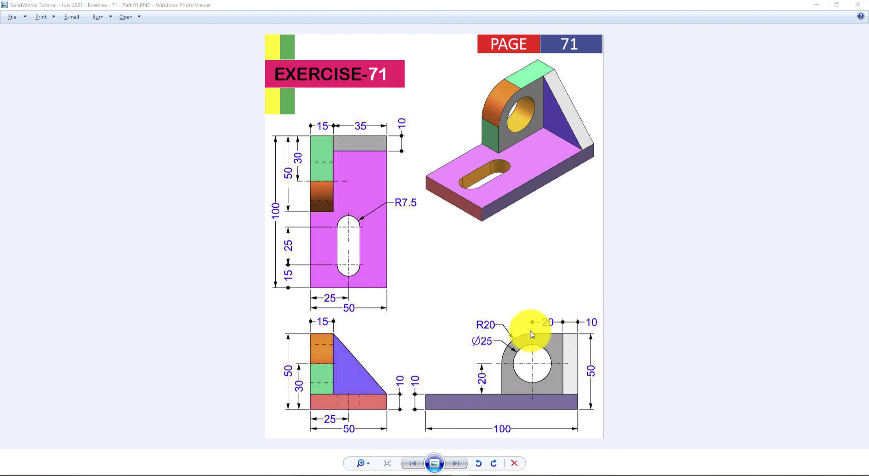
key("alt+Tab")
double_click(49, 192)
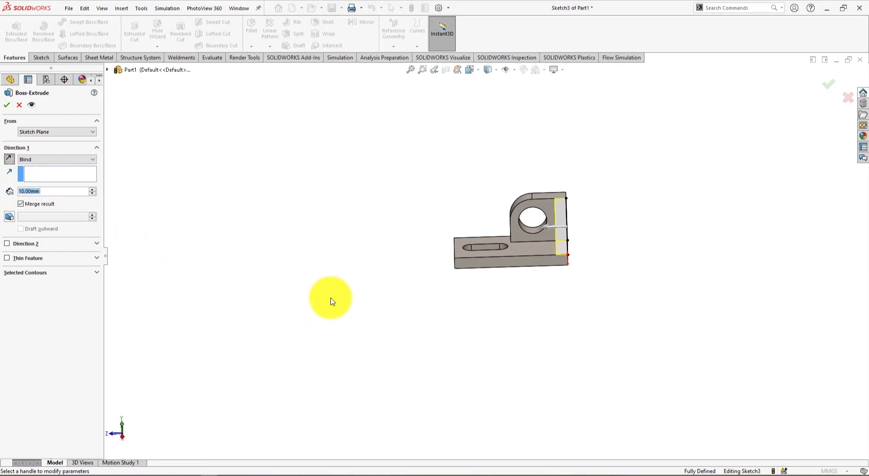
middle_click_drag(406, 369, 495, 347)
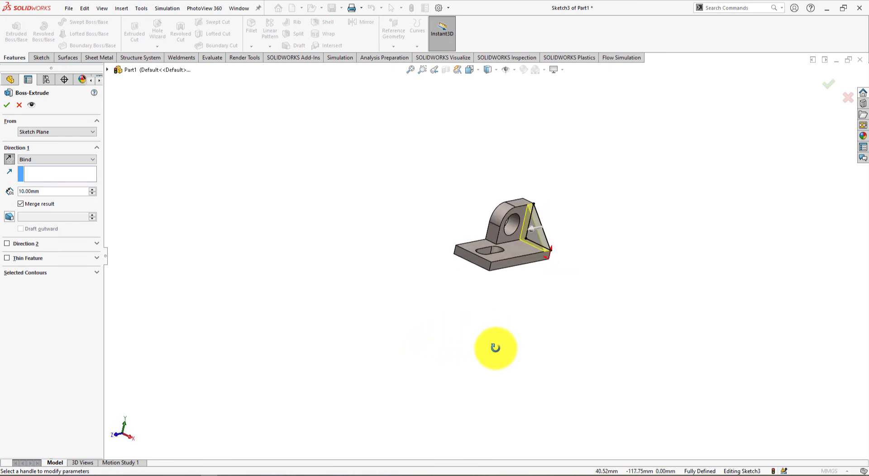
scroll(545, 196, "down", 5)
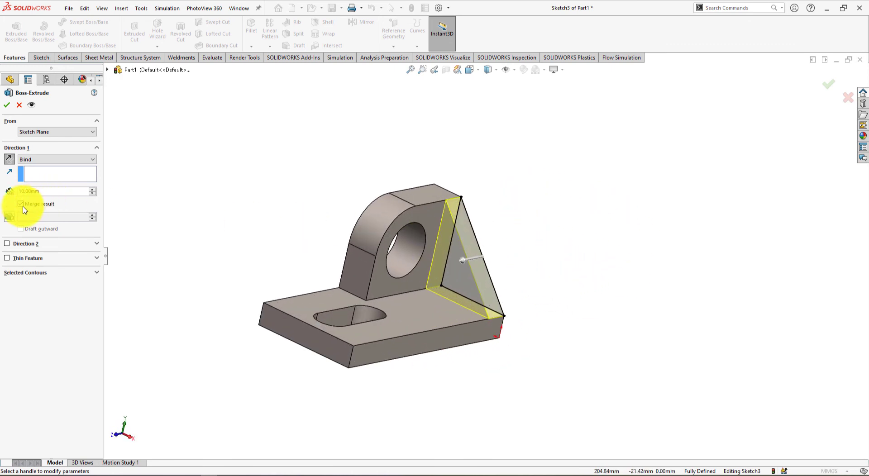
left_click(6, 106)
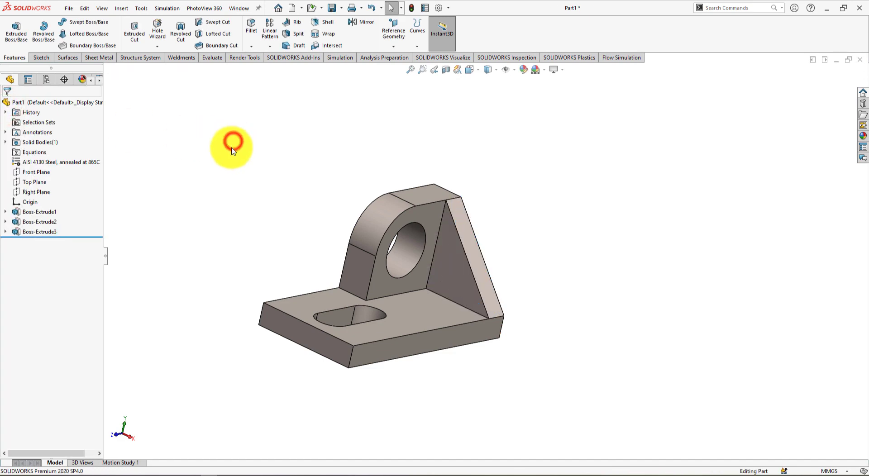
- Show the finished bracket in isometric view and compare it with the Exercise 71 drawing
key("space")
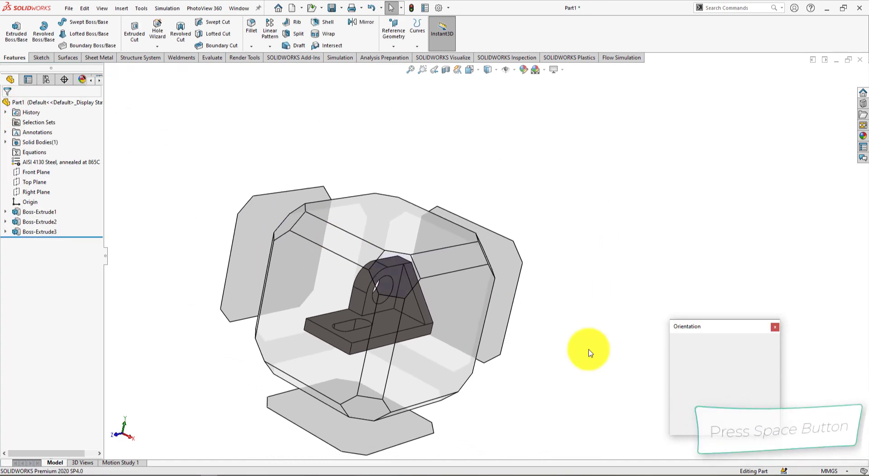
left_click(768, 356)
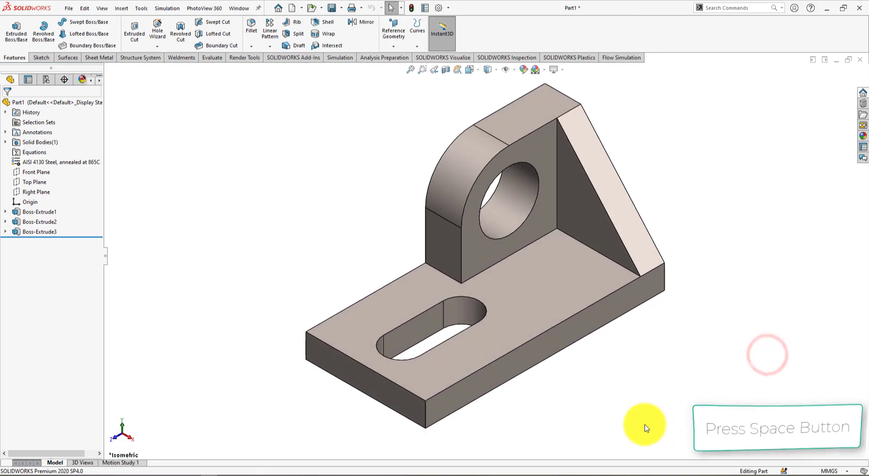
key("alt+Tab")
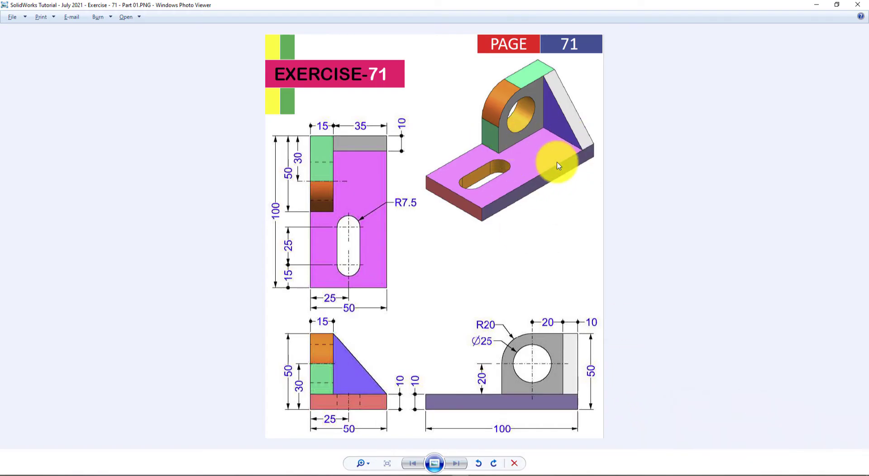
key("alt+Tab")
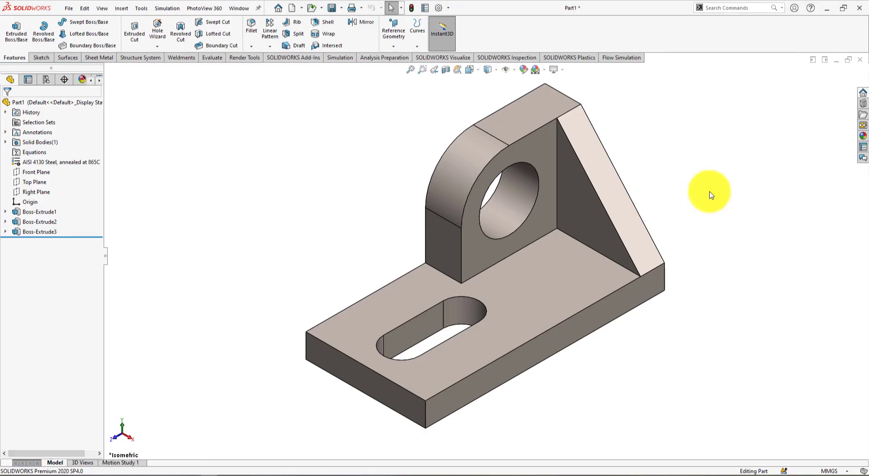
key("alt+Tab")
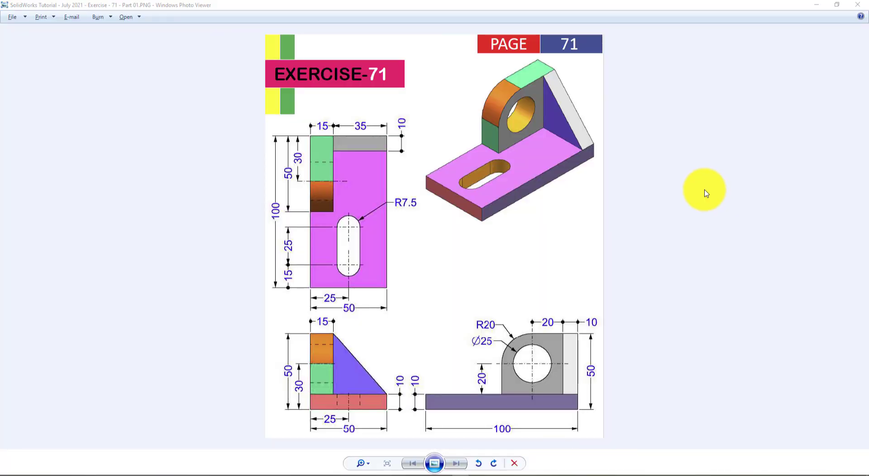
key("alt+Tab")
- Create a 30-second Rotate model animation in Motion Study 1 with start time 0, and play it from the start
left_click(123, 462)
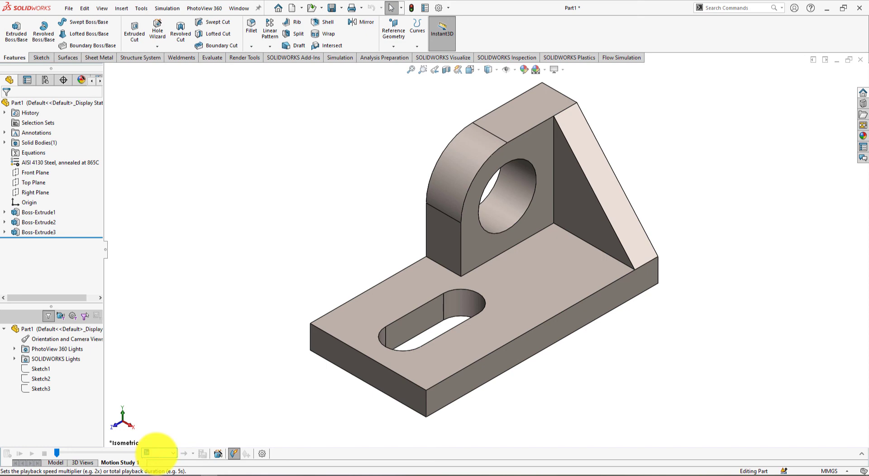
left_click(215, 456)
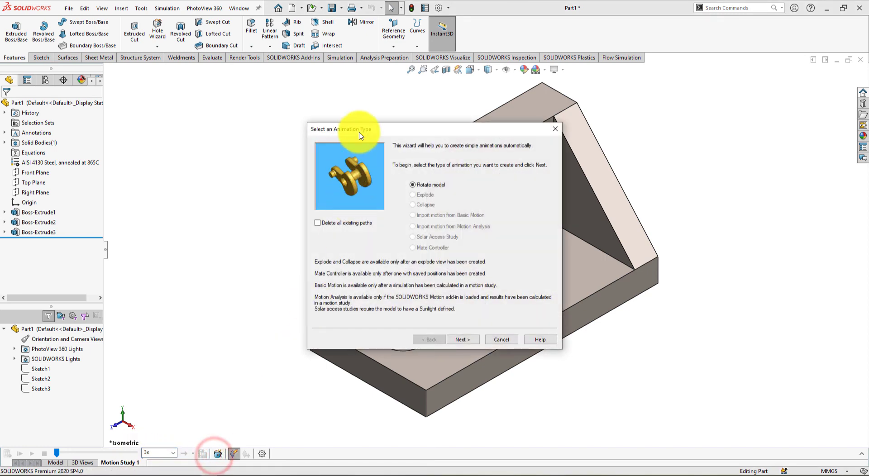
left_click_drag(360, 131, 83, 98)
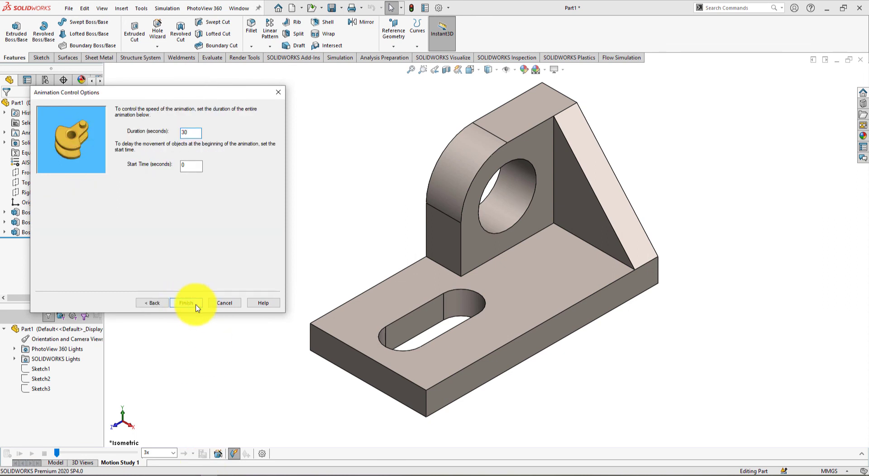
left_click(188, 303)
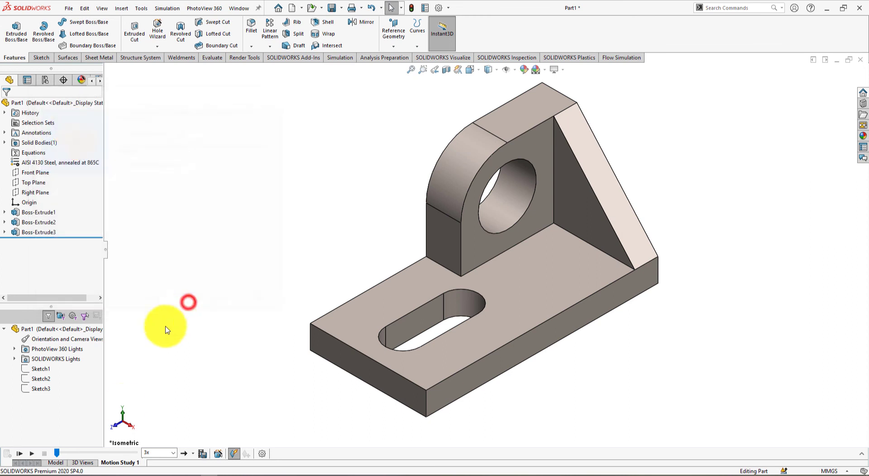
left_click(20, 454)
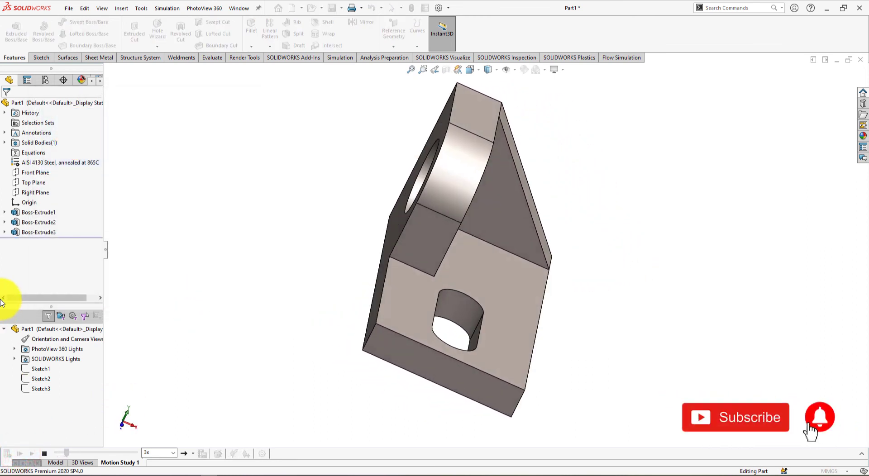